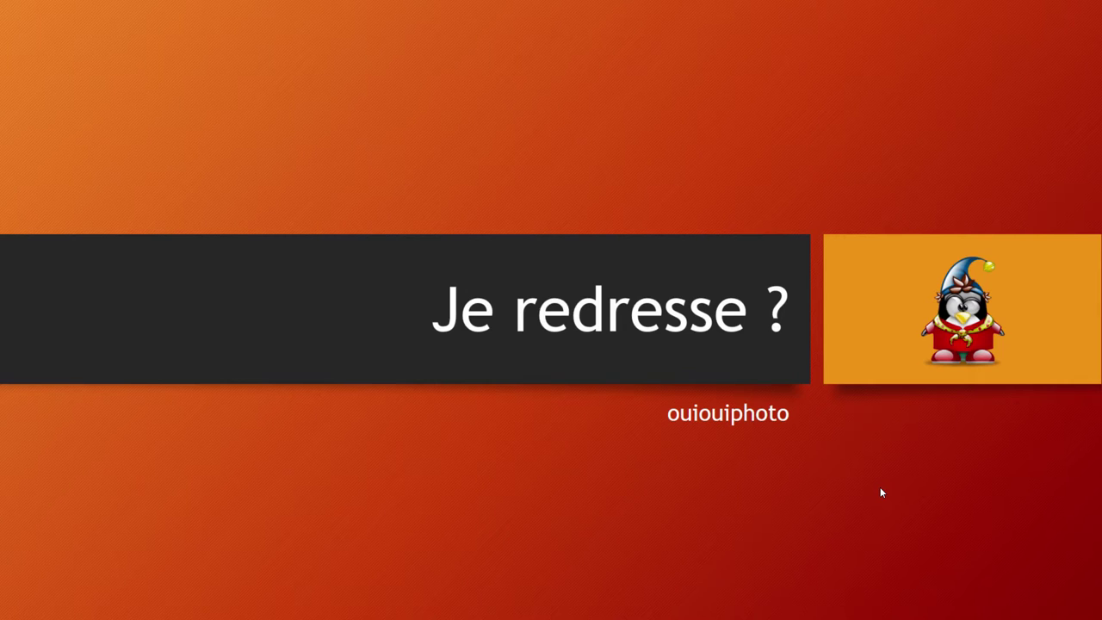
Advance from the title slide to the Géométrie slide.
left_click(635, 473)
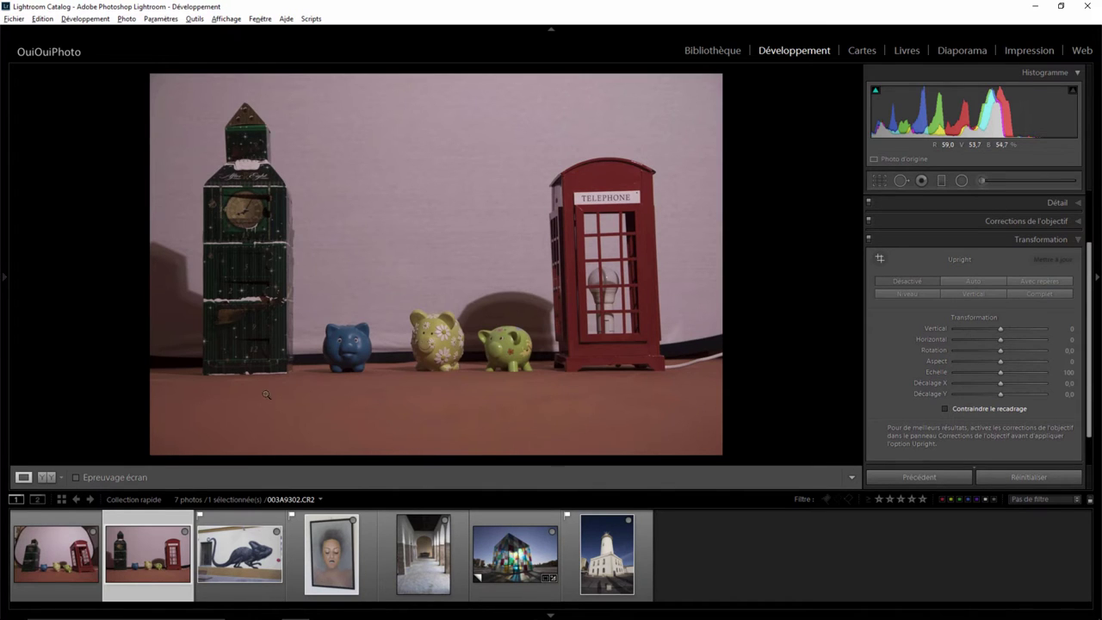
Compare the straight toy-scene photo with the tilted wide-angle one, ending on 003A9304.CR2.
key("Left")
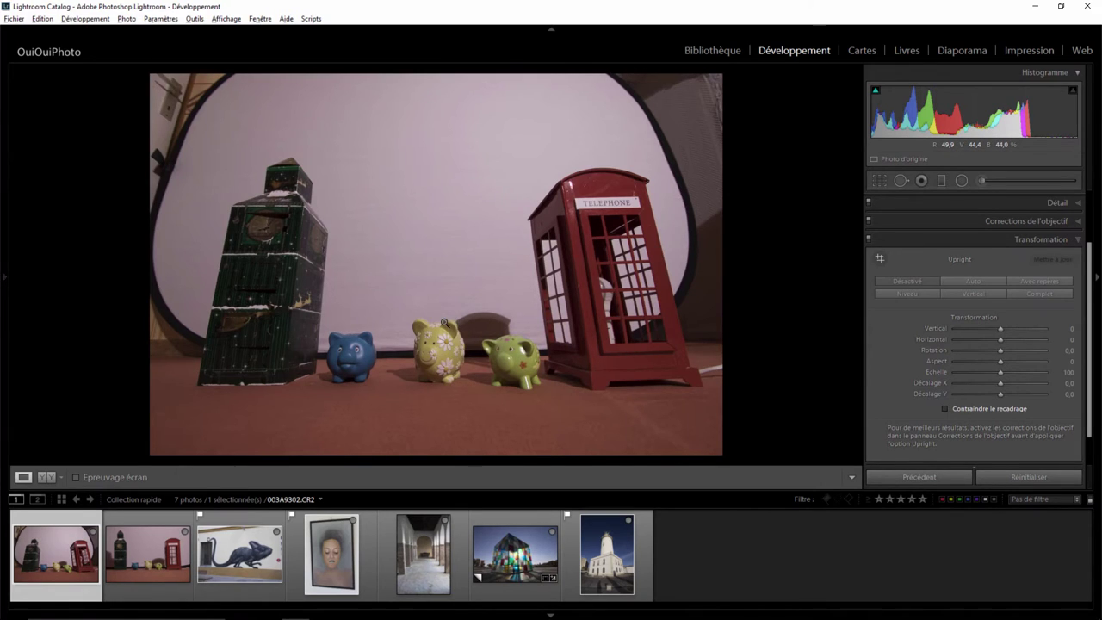
left_click(163, 542)
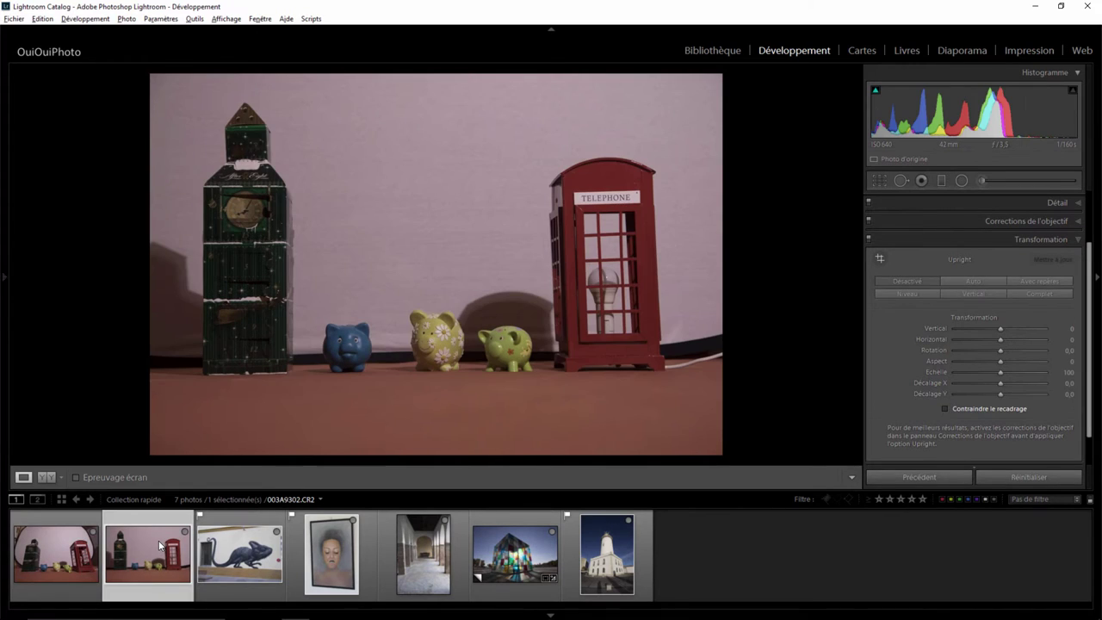
mouse_move(160, 544)
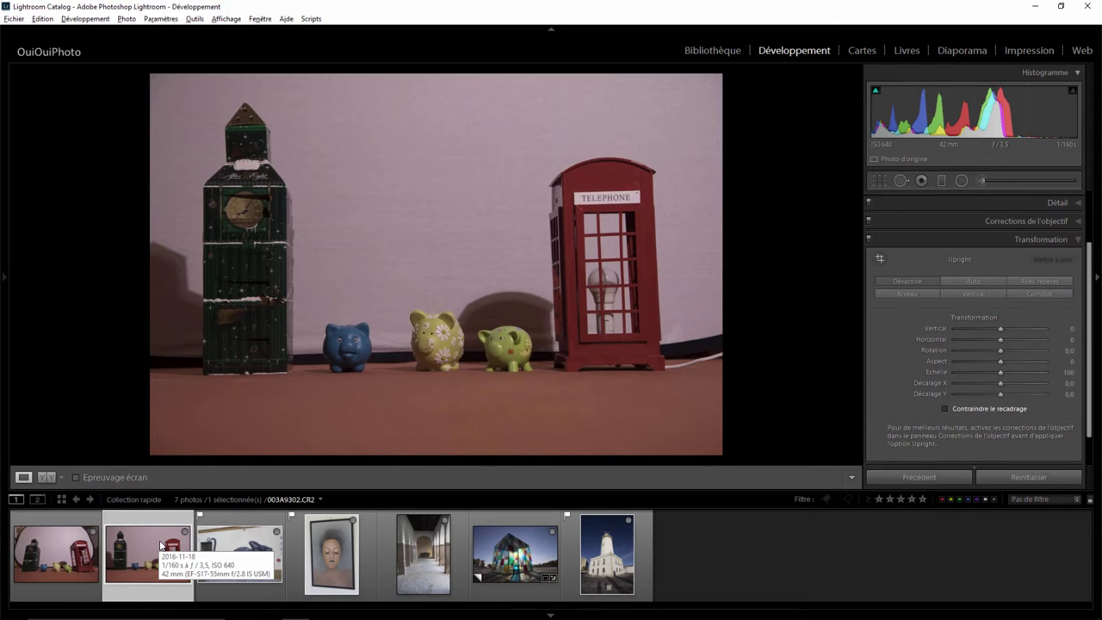
left_click(94, 556)
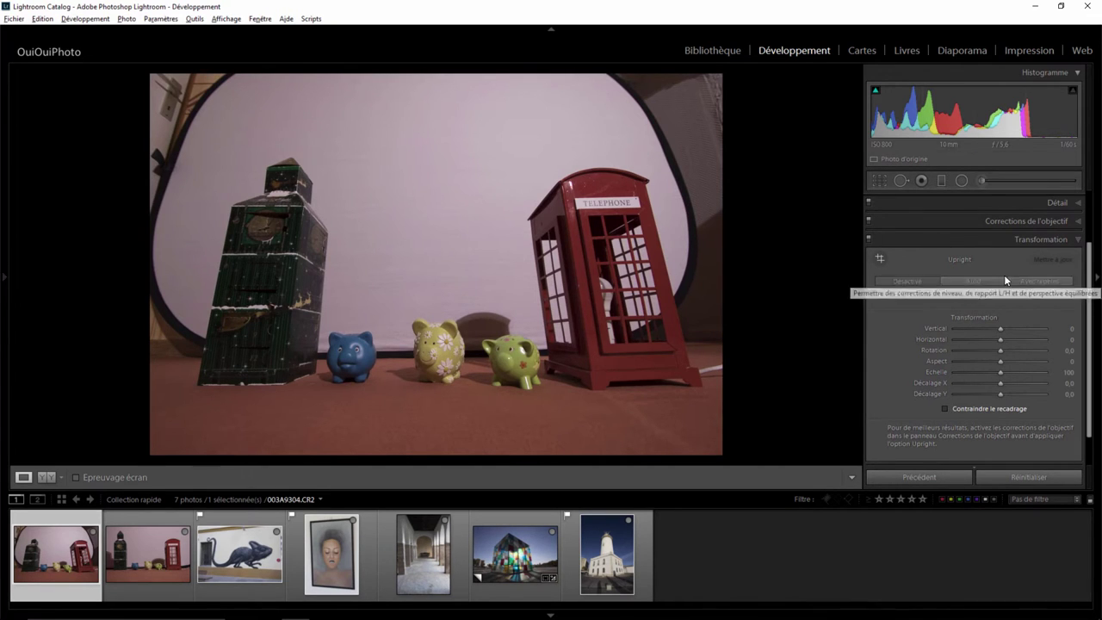
Straighten 003A9304.CR2 with Upright guides along the telephone booth and left tower edges.
left_click(1028, 280)
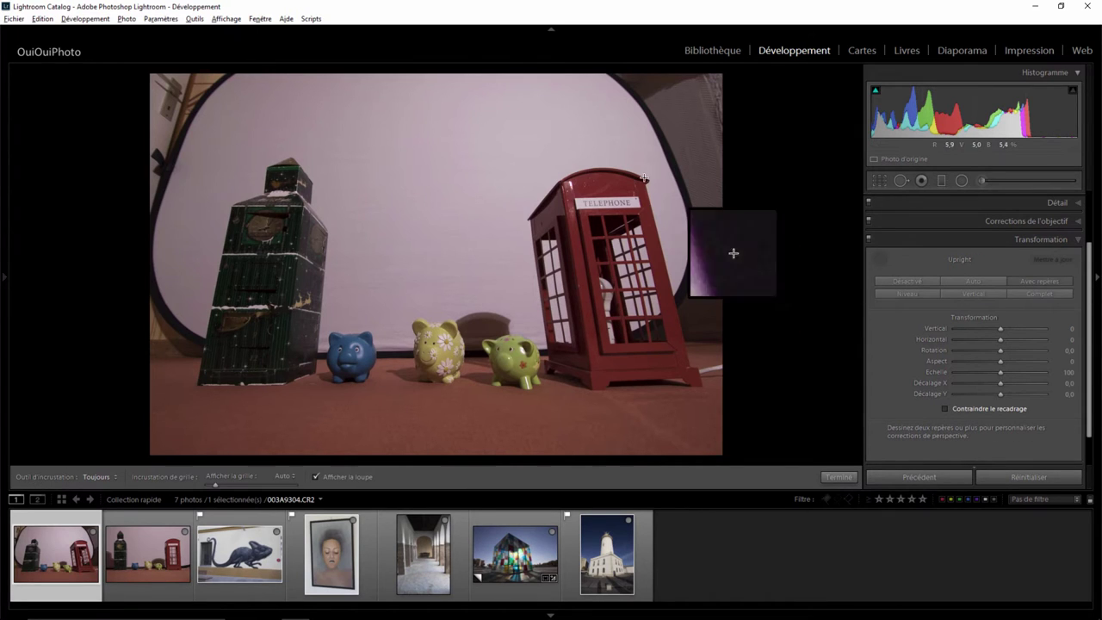
left_click_drag(634, 155, 691, 398)
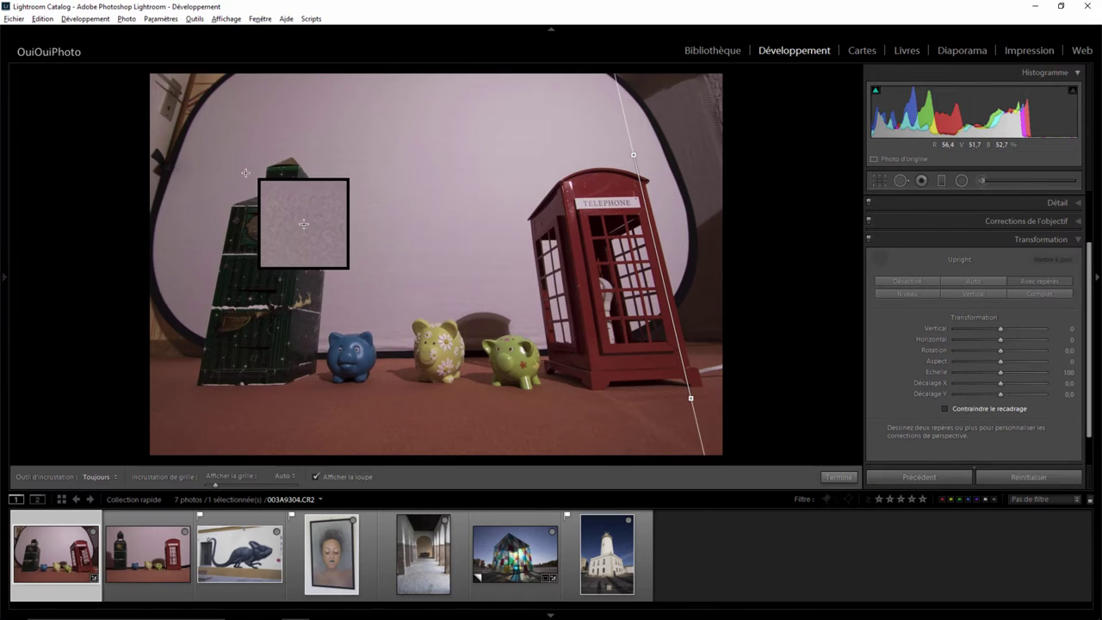
mouse_move(246, 167)
left_mouse_down()
mouse_move(226, 351)
mouse_move(200, 404)
left_mouse_up()
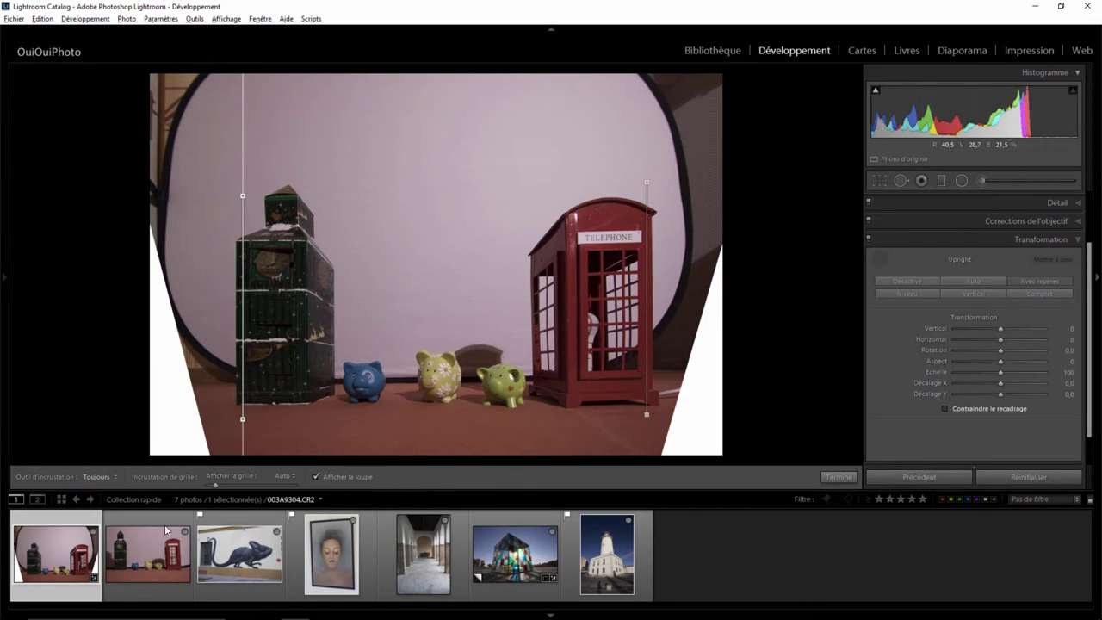
Compare the corrected photo with the straight shot, then remove the perspective correction.
left_click(147, 551)
left_click(62, 552)
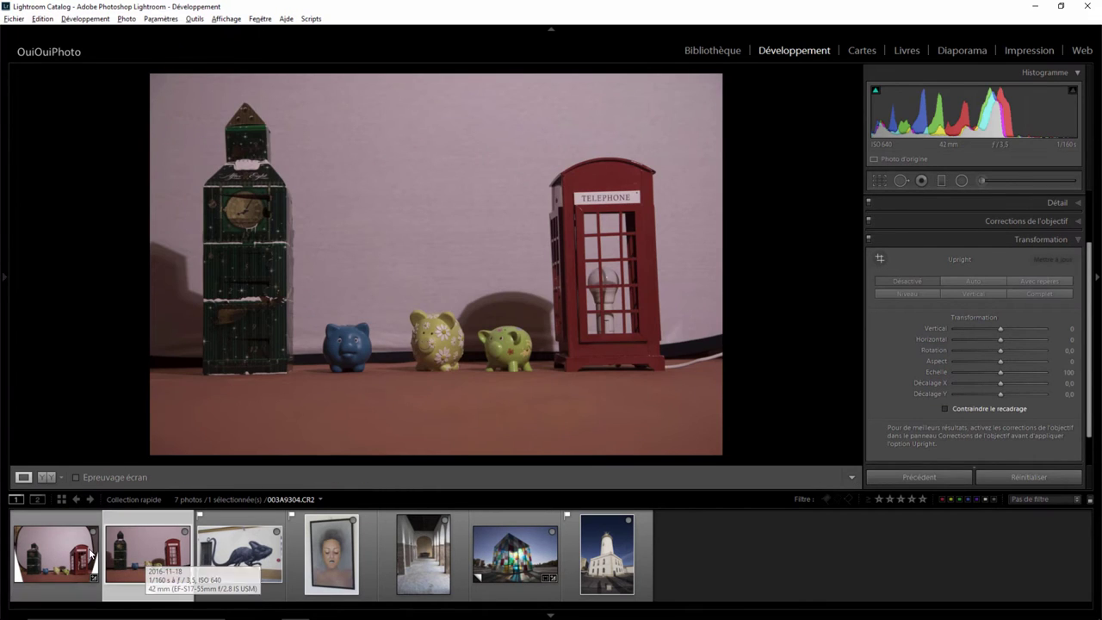
left_click(139, 556)
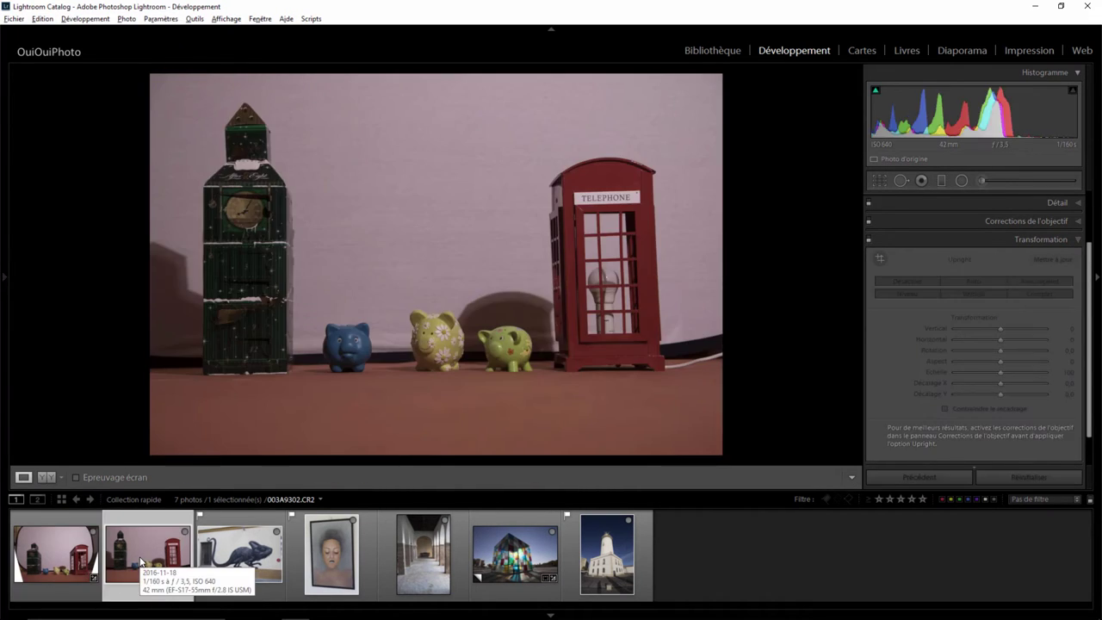
left_click(56, 555)
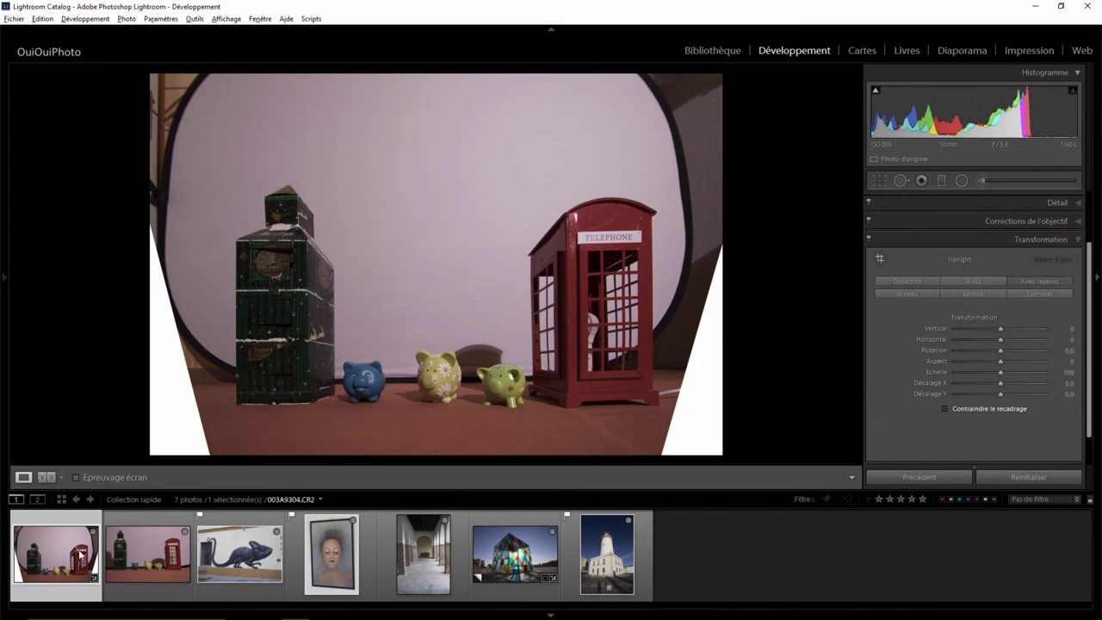
left_click(1029, 477)
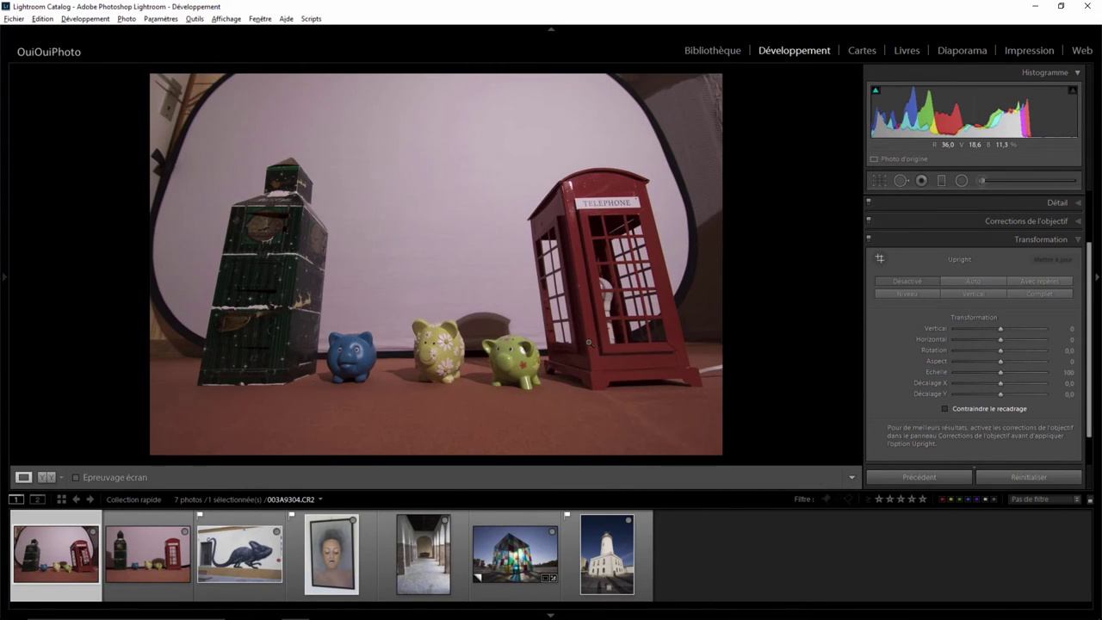
Flip between the two toy photos, then open the portrait painting 003A6459.CR2.
left_click(144, 553)
mouse_move(146, 555)
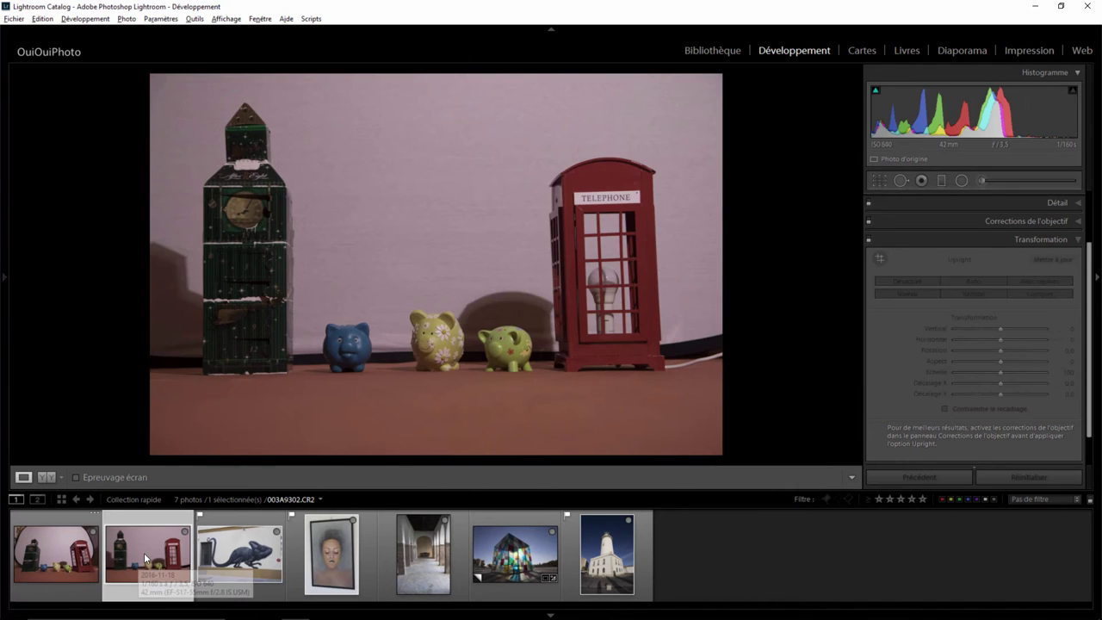
left_click(79, 551)
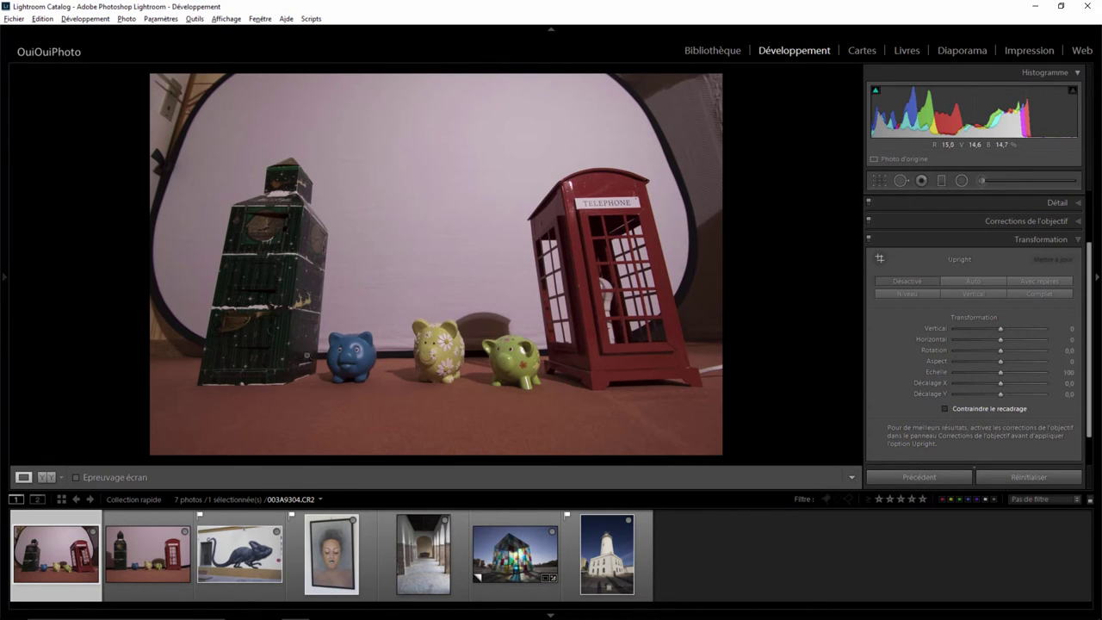
left_click(329, 552)
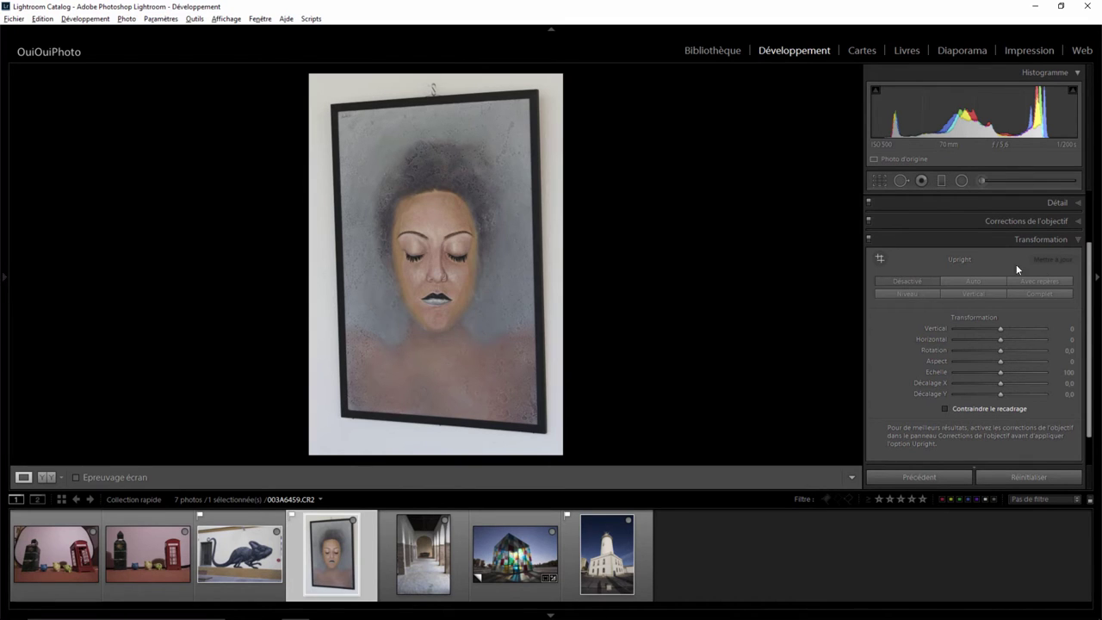
Square the frame with guides on all four edges, set Aspect to +34, and constrain the crop.
left_click(1038, 280)
left_click_drag(295, 114, 537, 97)
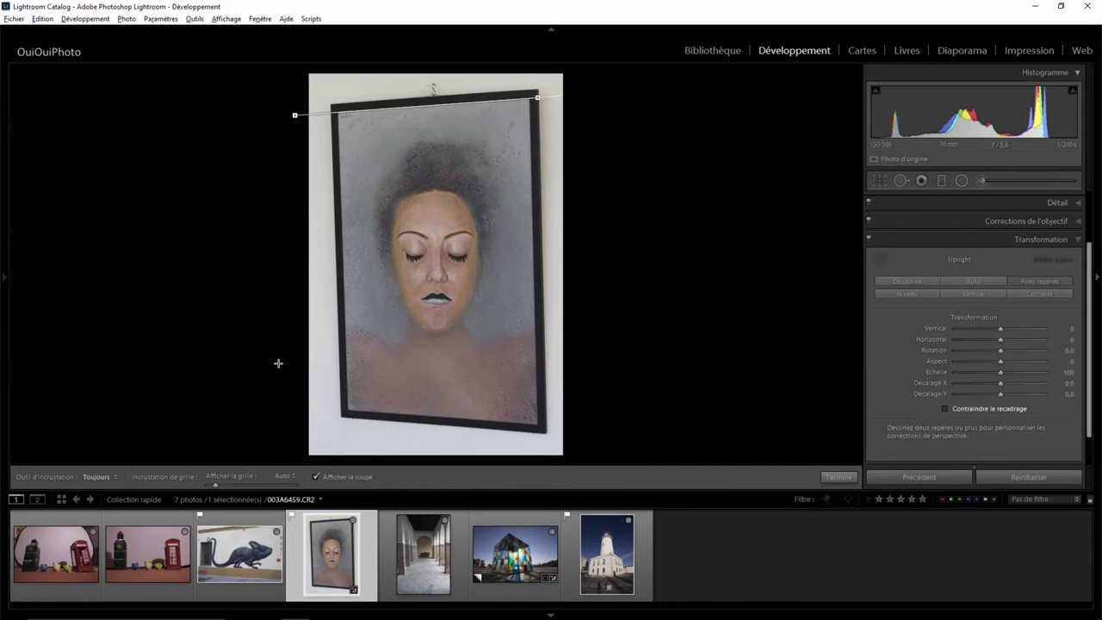
left_click_drag(279, 388, 634, 415)
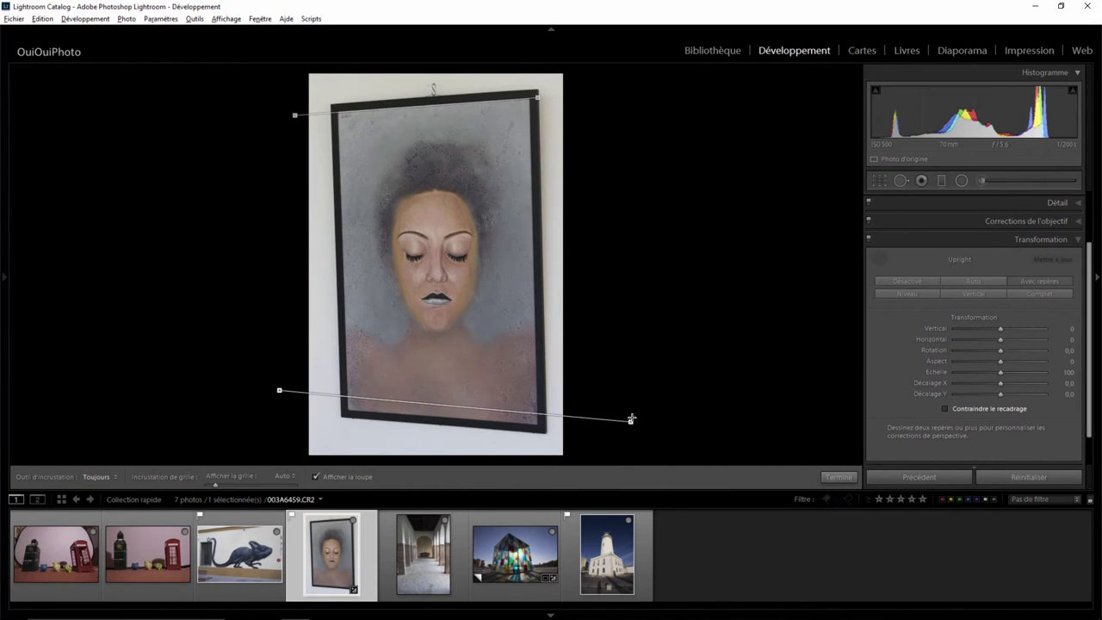
left_click_drag(335, 101, 346, 433)
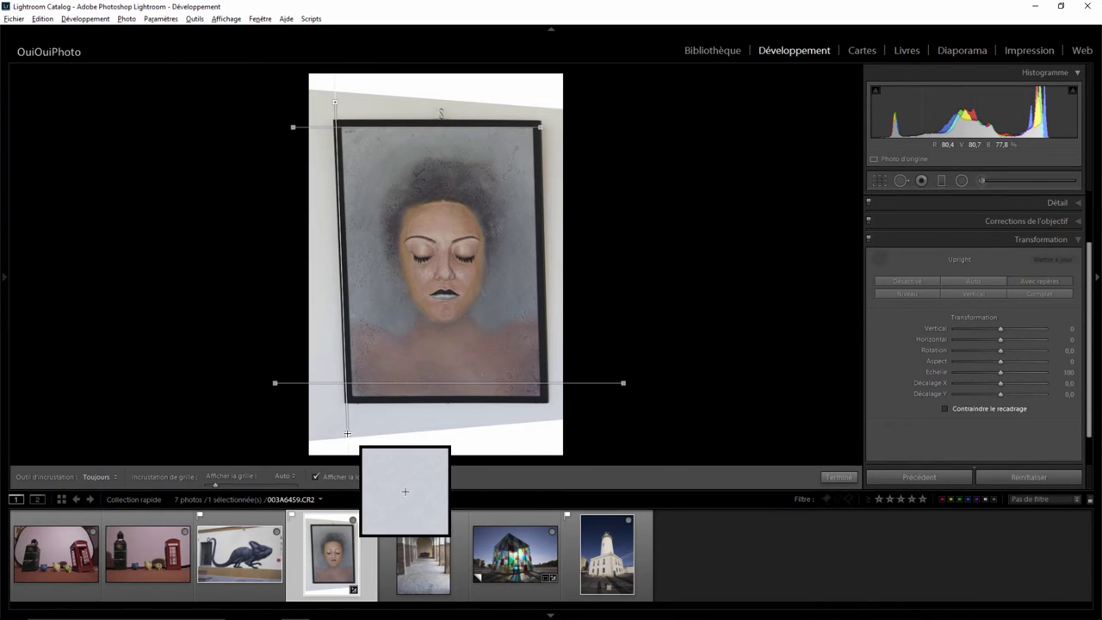
left_click_drag(347, 433, 347, 438)
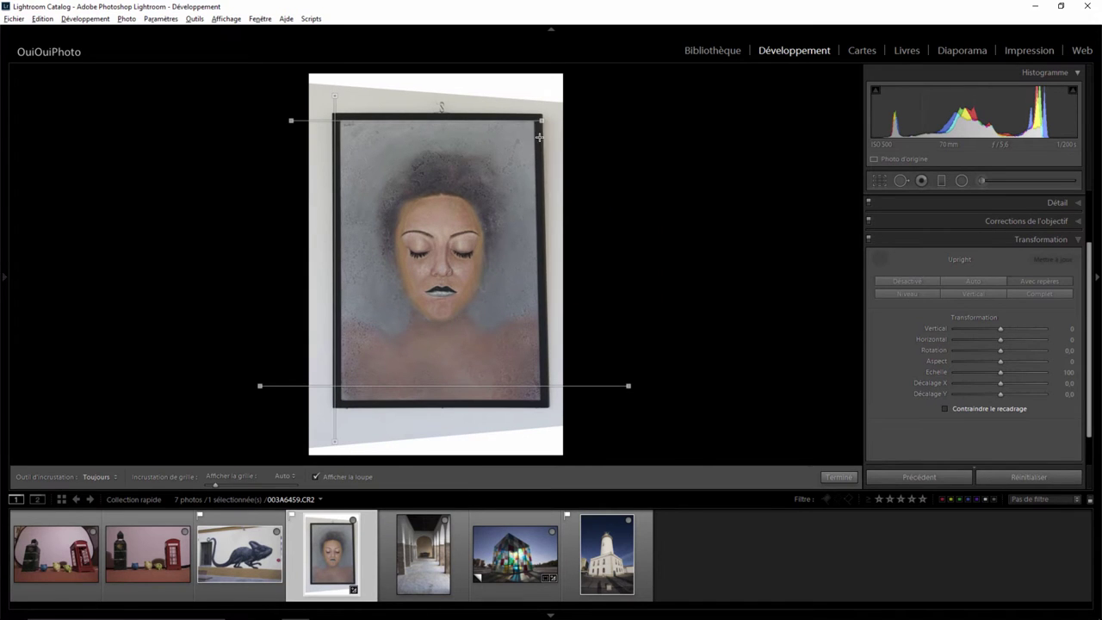
left_click_drag(540, 90, 546, 410)
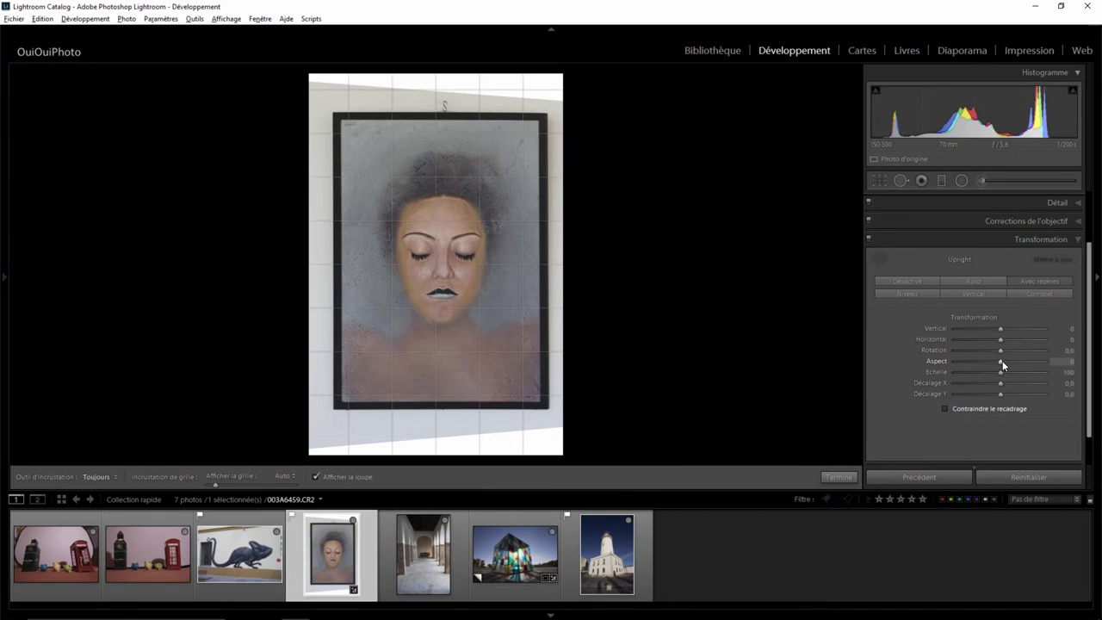
left_click_drag(1002, 361, 1016, 363)
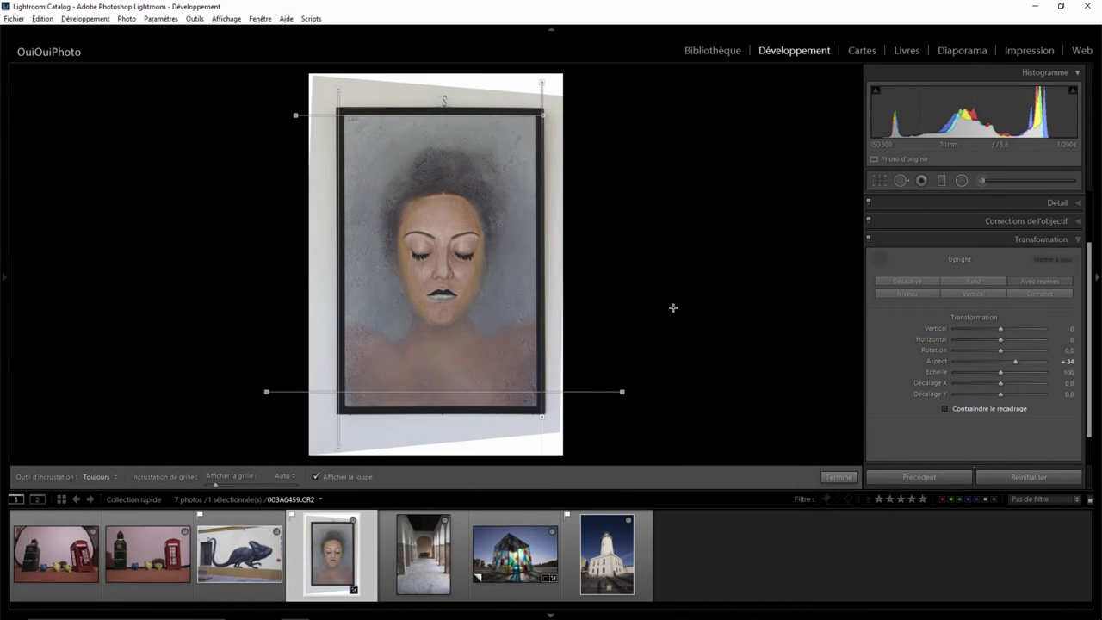
left_click(945, 408)
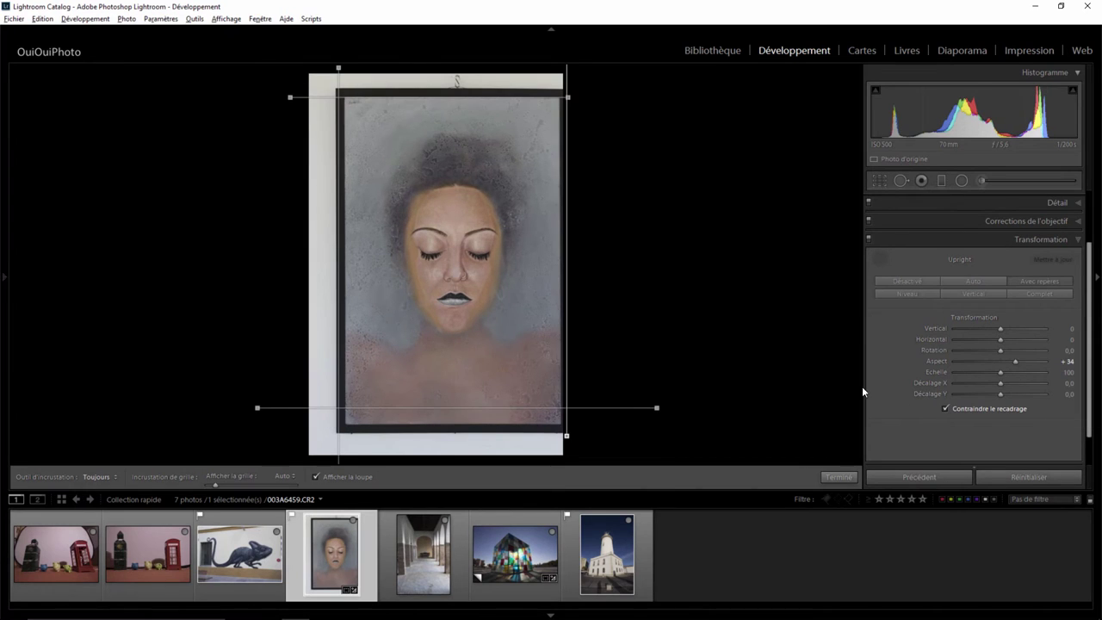
Tighten the crop box around the framed portrait, reposition it, and apply the crop.
left_click(879, 180)
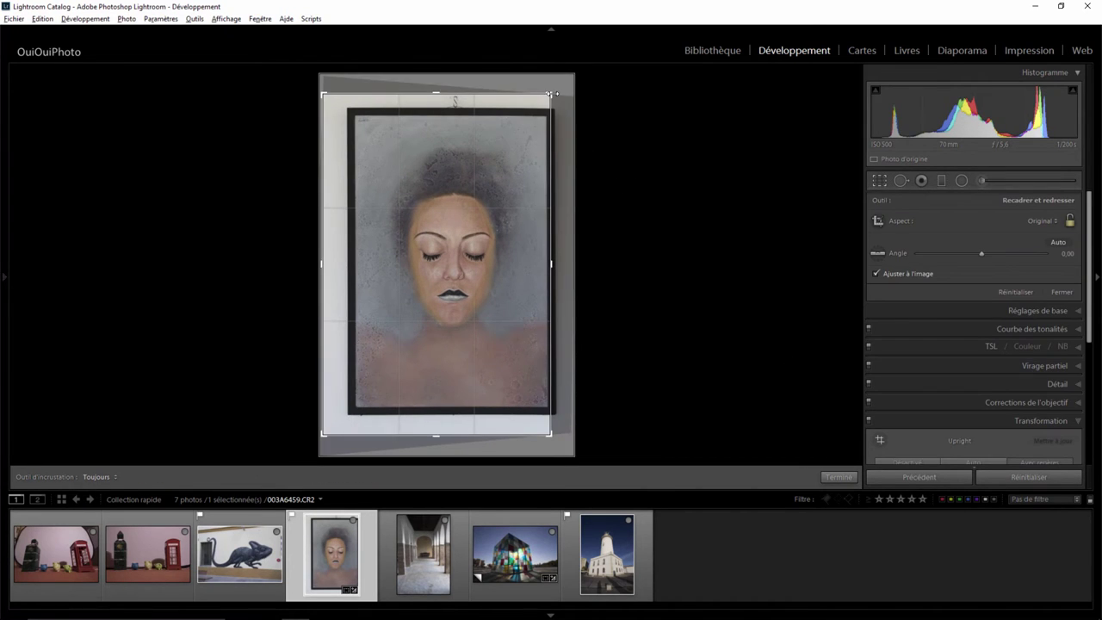
left_click_drag(551, 93, 534, 103)
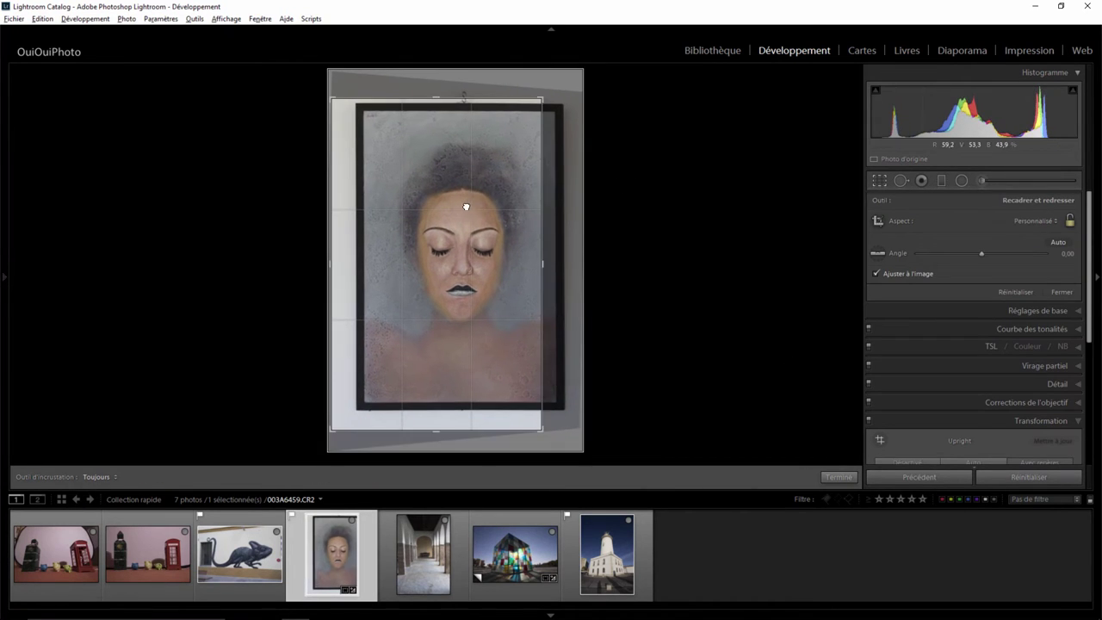
left_click_drag(468, 198, 445, 210)
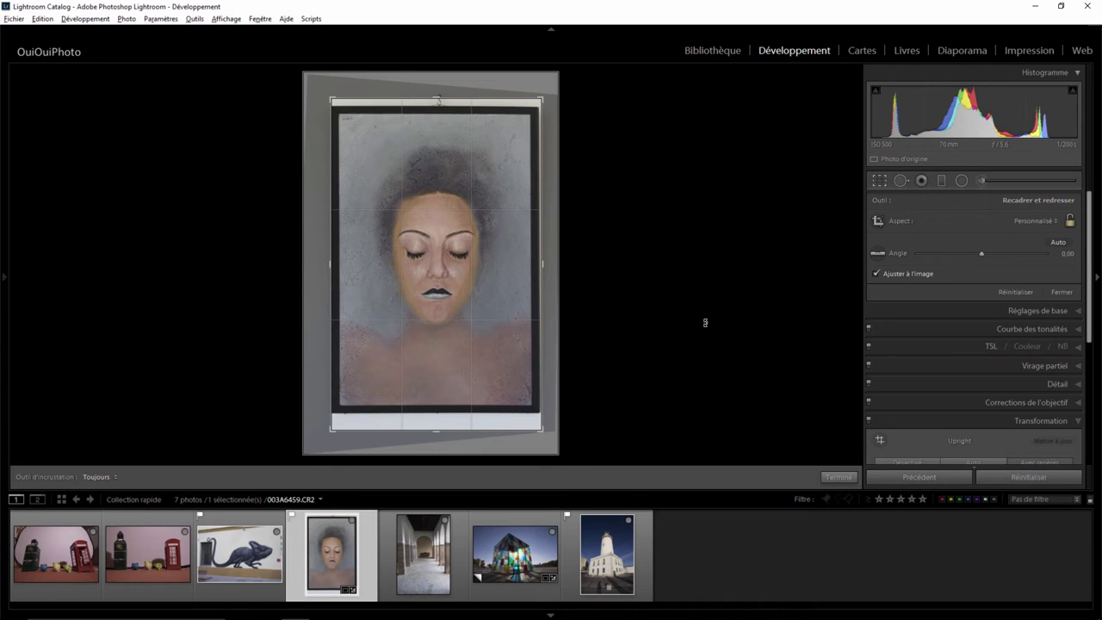
key("Return")
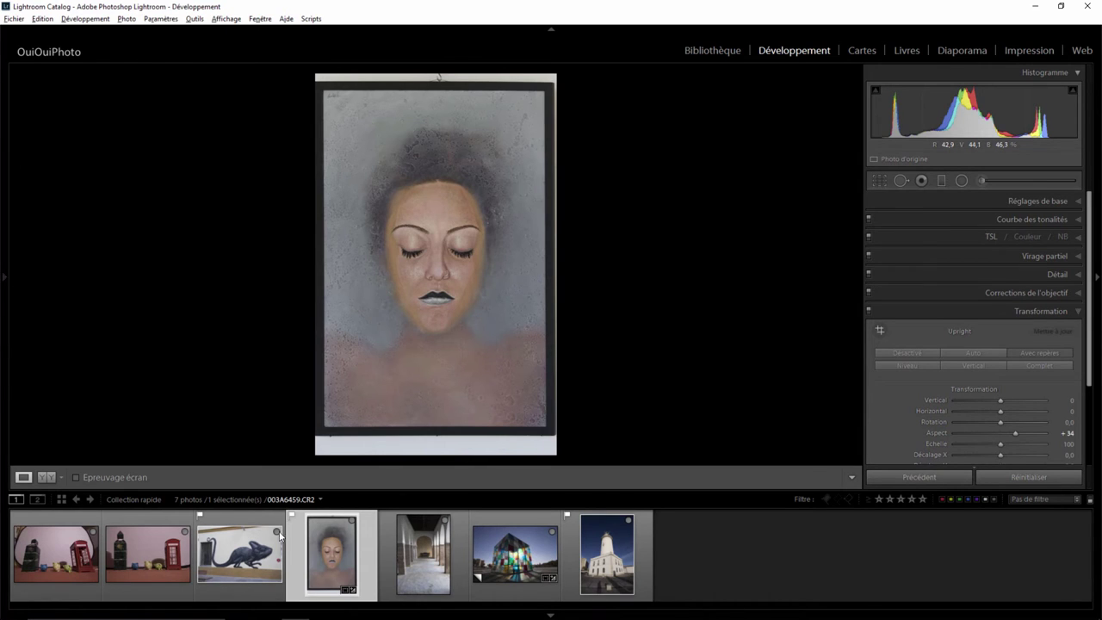
Open 003A7149.CR2 and place Upright guides along the wall's base, top and vertical edges.
left_click(244, 559)
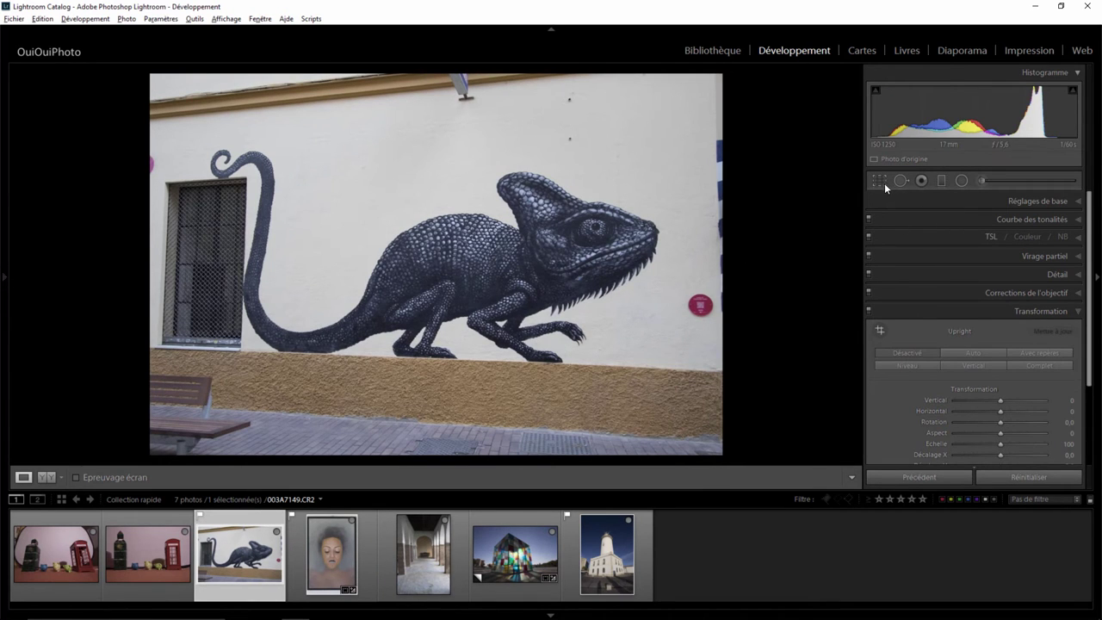
left_click(1043, 353)
left_click_drag(128, 348, 733, 372)
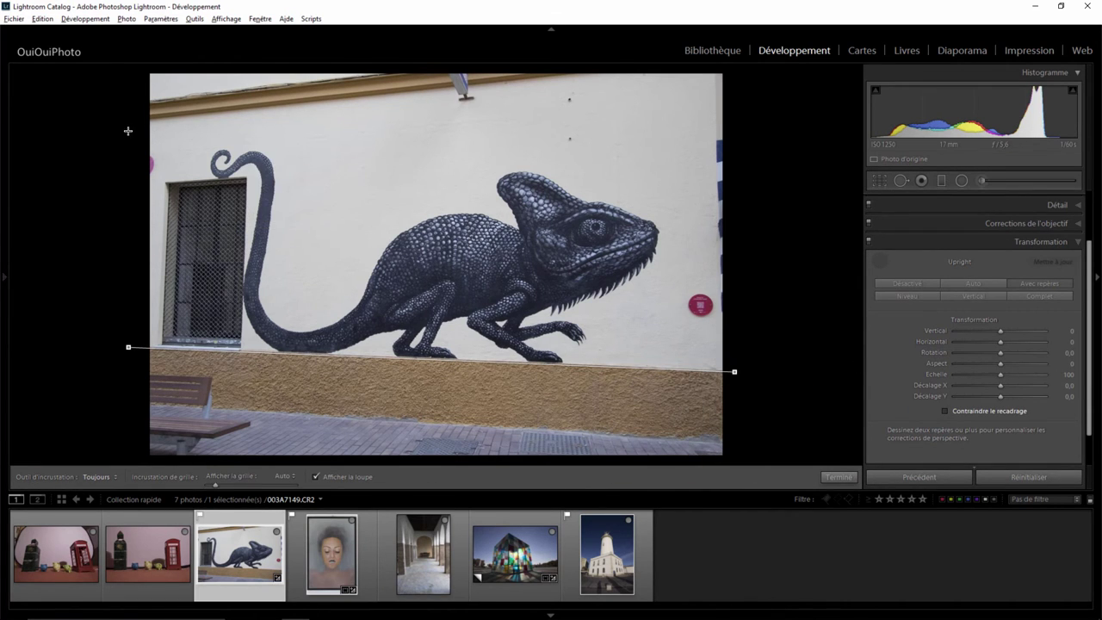
mouse_move(128, 131)
left_mouse_down()
mouse_move(752, 70)
mouse_move(752, 60)
mouse_move(745, 103)
left_mouse_up()
left_click_drag(180, 133, 160, 380)
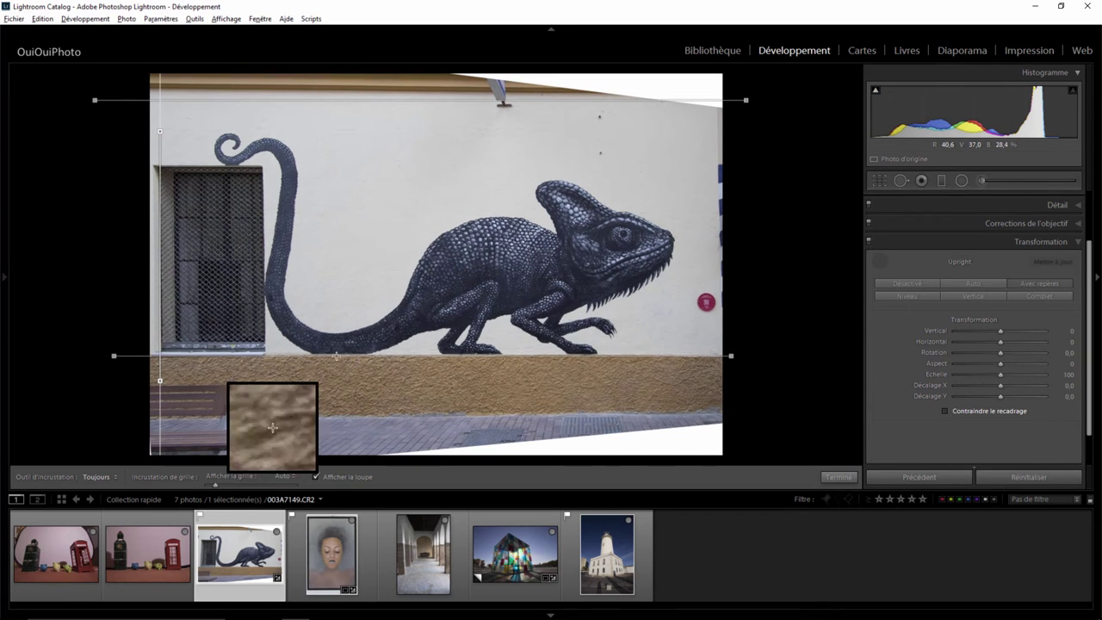
left_click_drag(720, 136, 724, 385)
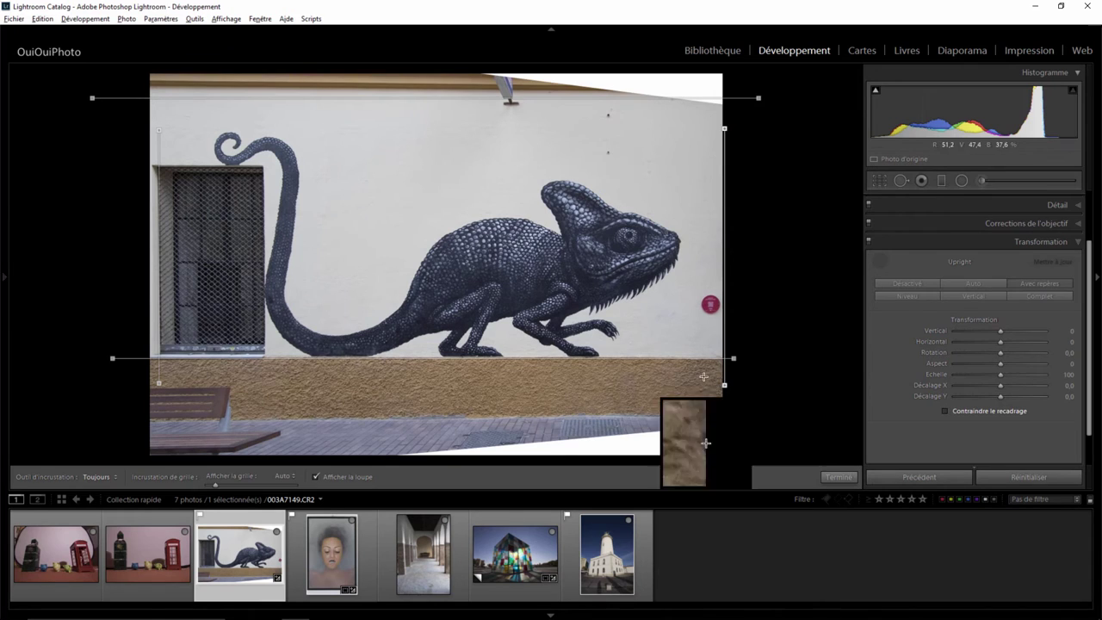
Crop the chameleon photo, lowering the top and raising the bottom edge, and apply it.
left_click(879, 181)
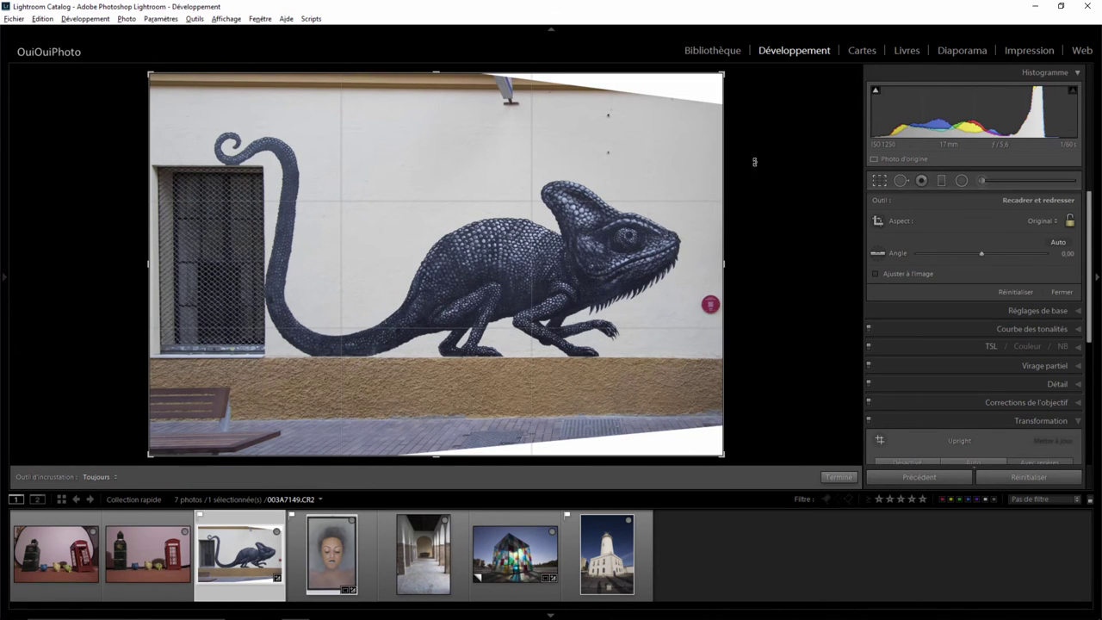
left_click_drag(724, 74, 725, 89)
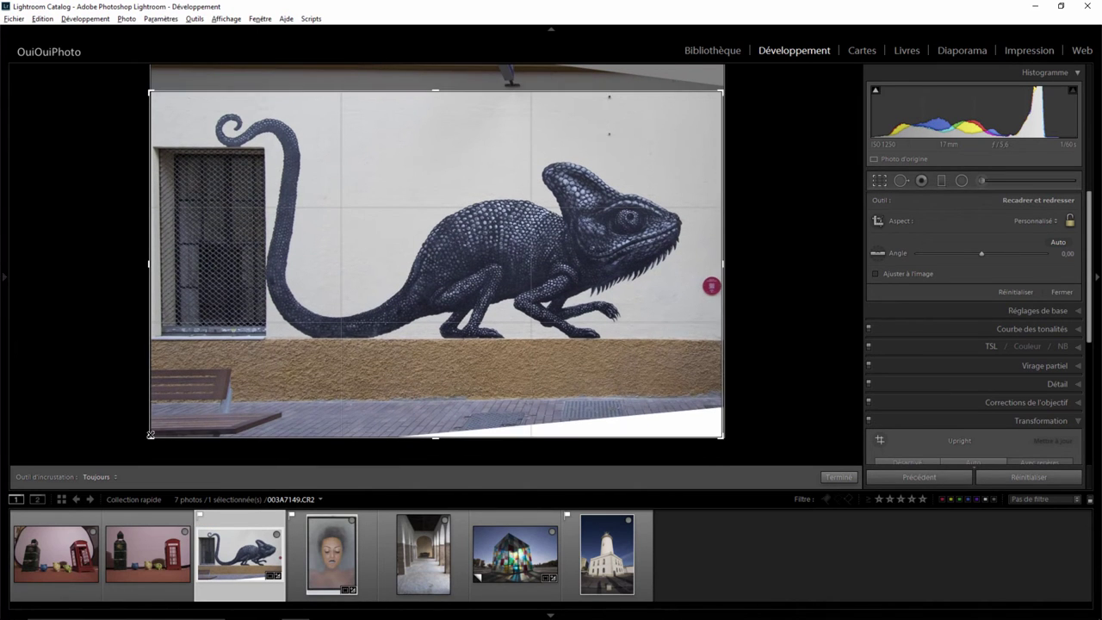
left_click_drag(150, 435, 143, 399)
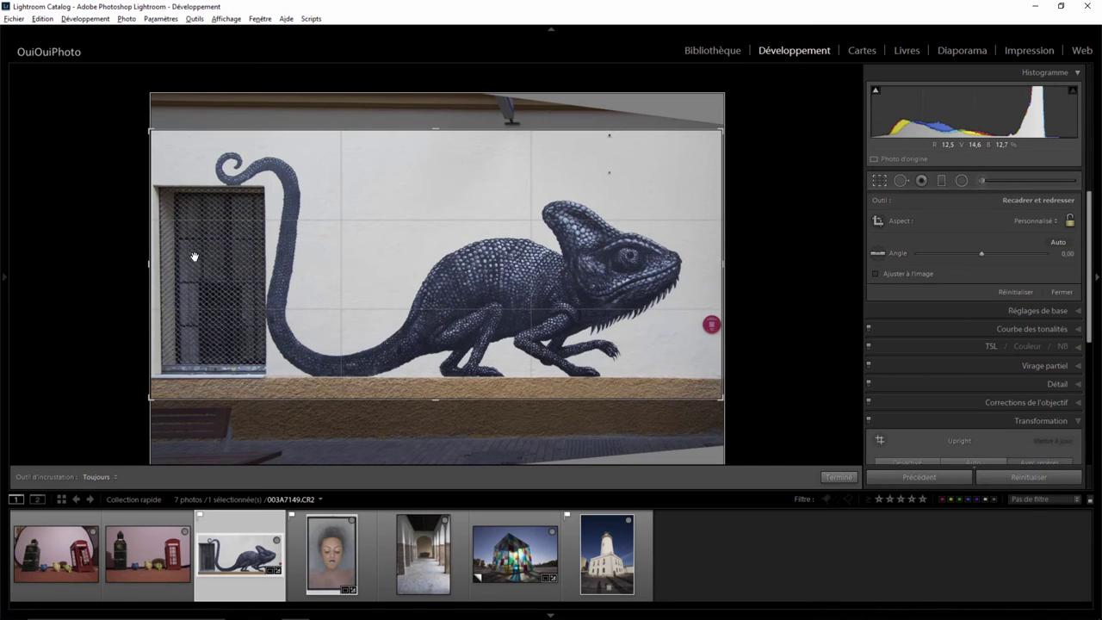
key("Return")
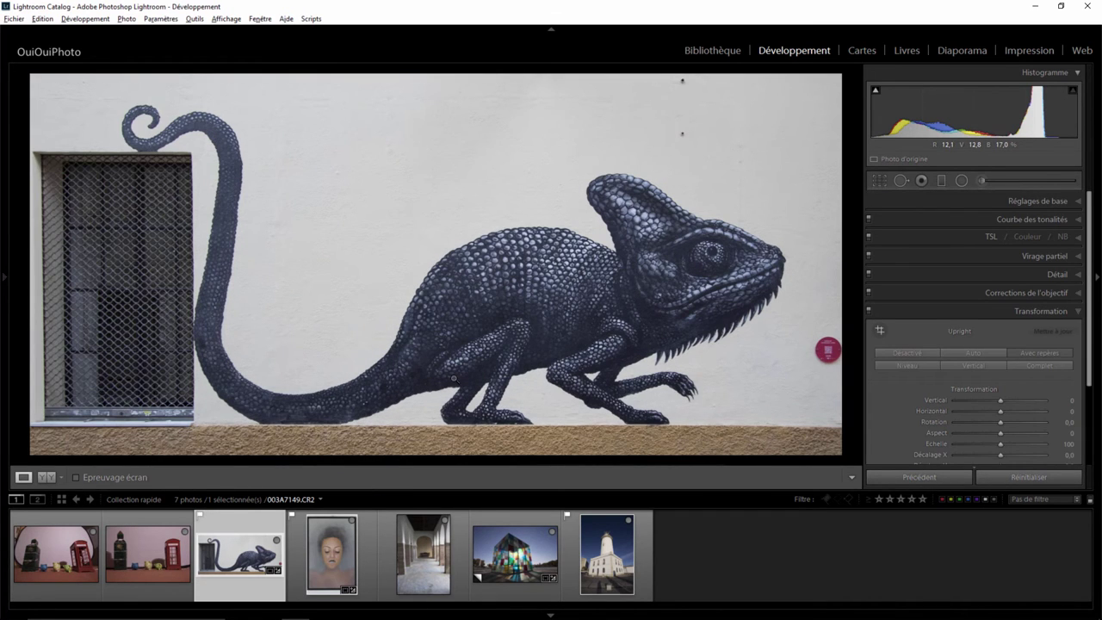
Open the arcade photo 003A7333.CR2 and rotate it to a 1.20° crop angle.
left_click(423, 556)
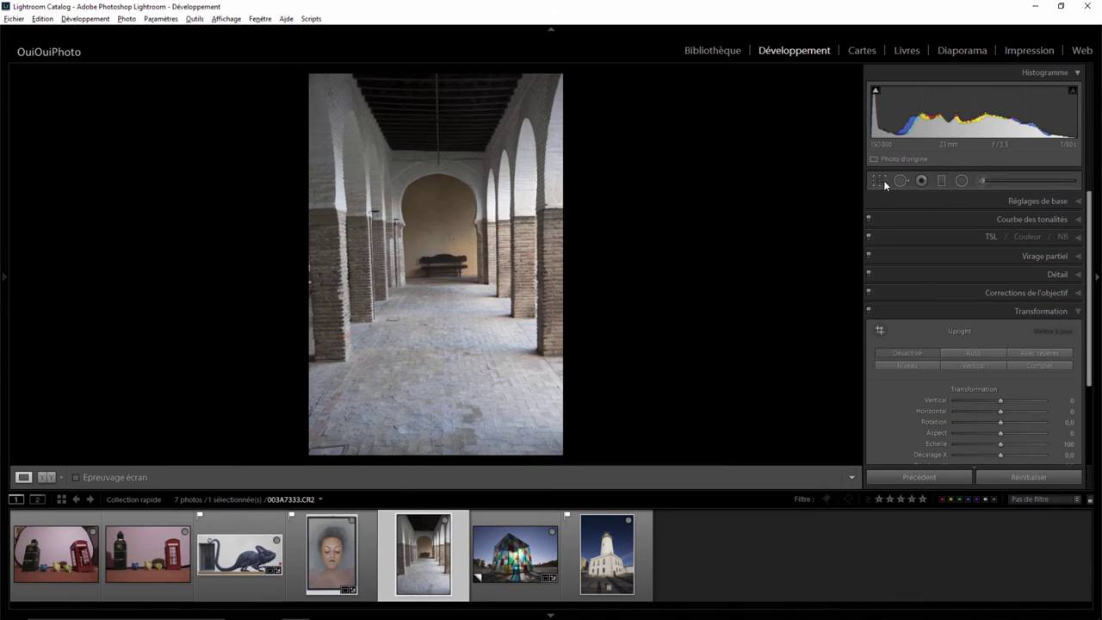
left_click(882, 180)
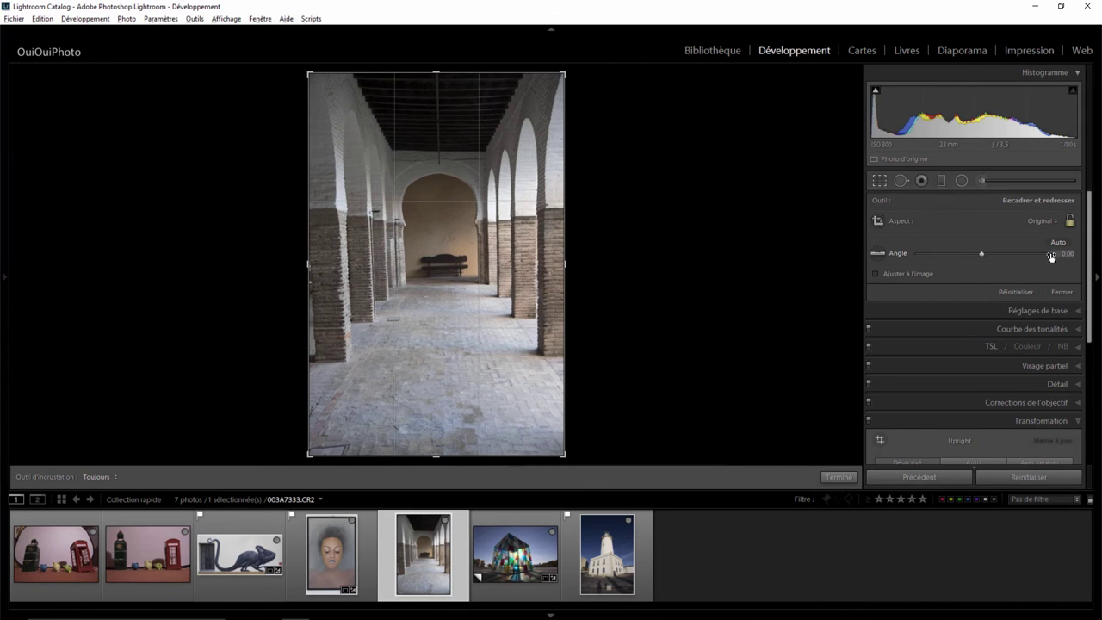
left_click_drag(1051, 253, 1059, 254)
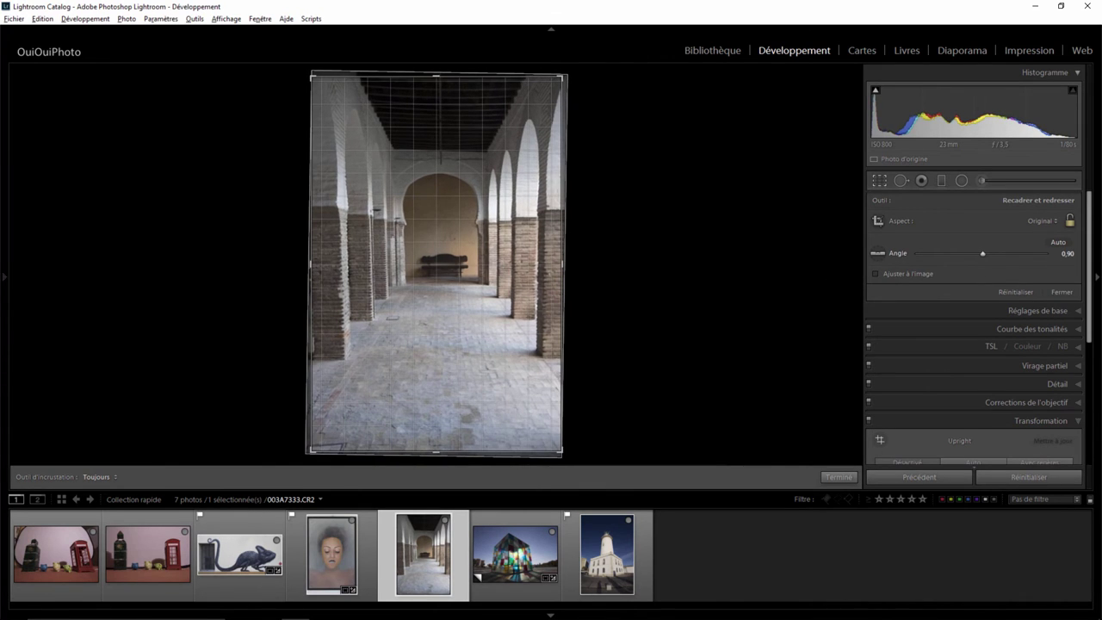
left_click_drag(1061, 254, 1063, 253)
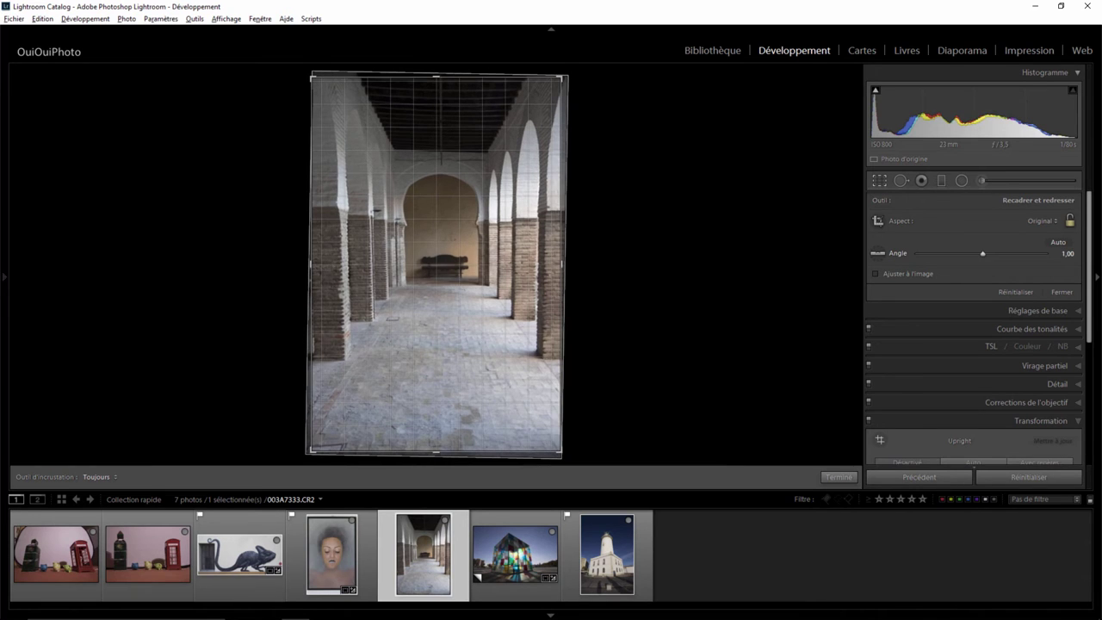
left_click_drag(778, 418, 776, 424)
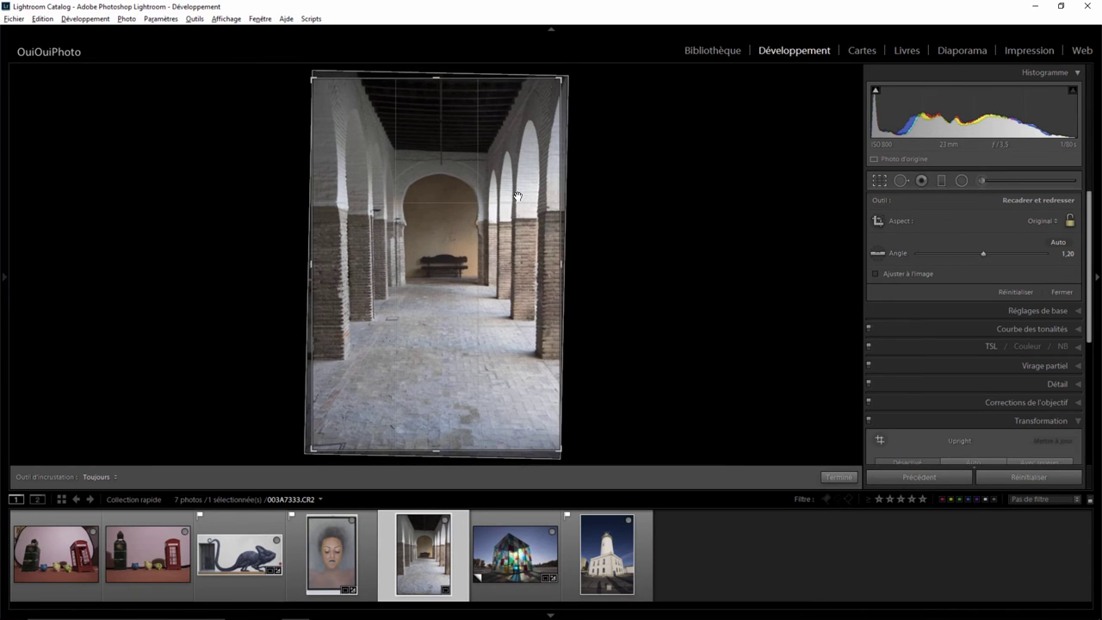
left_click(840, 477)
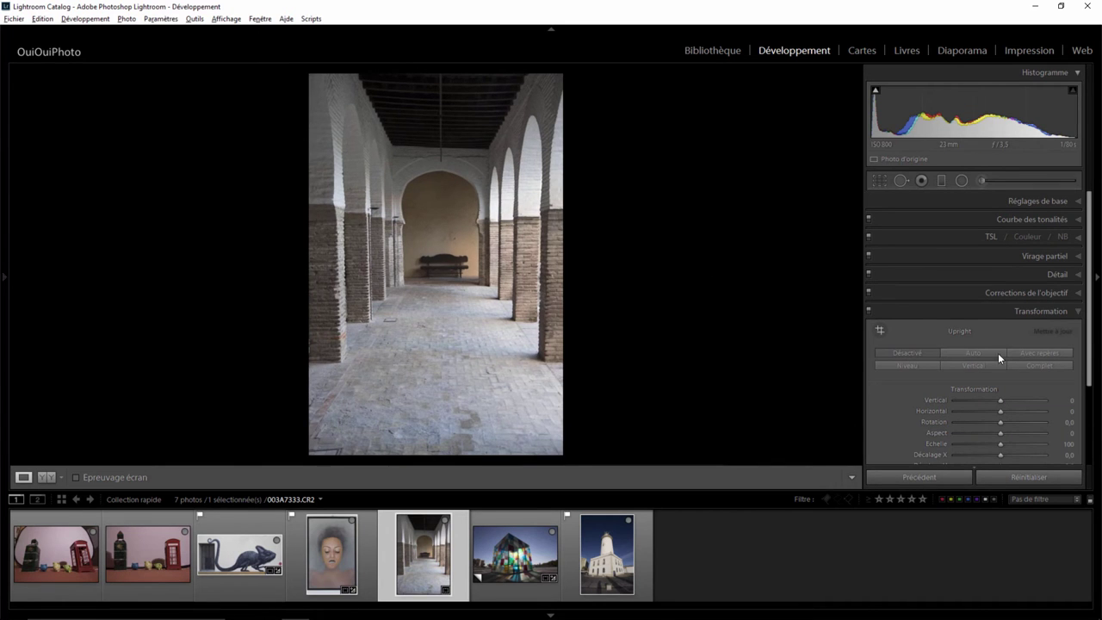
Place Upright guides along the arcade's floor, ceiling and both pillars so the columns stand vertical.
left_click(1039, 354)
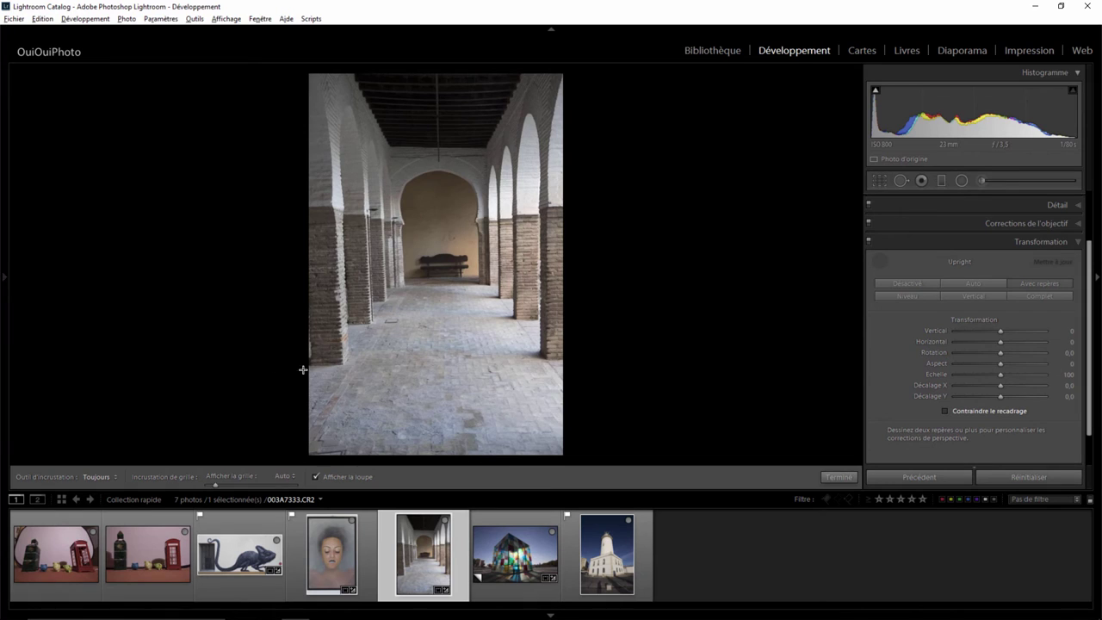
left_click_drag(280, 369, 611, 355)
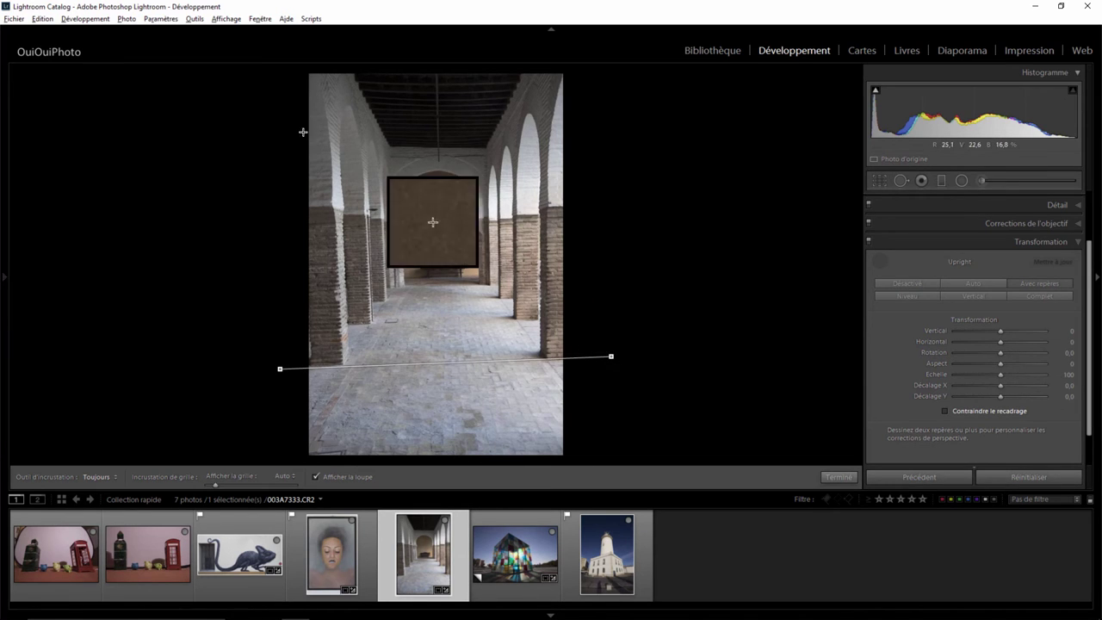
left_click_drag(249, 138, 650, 135)
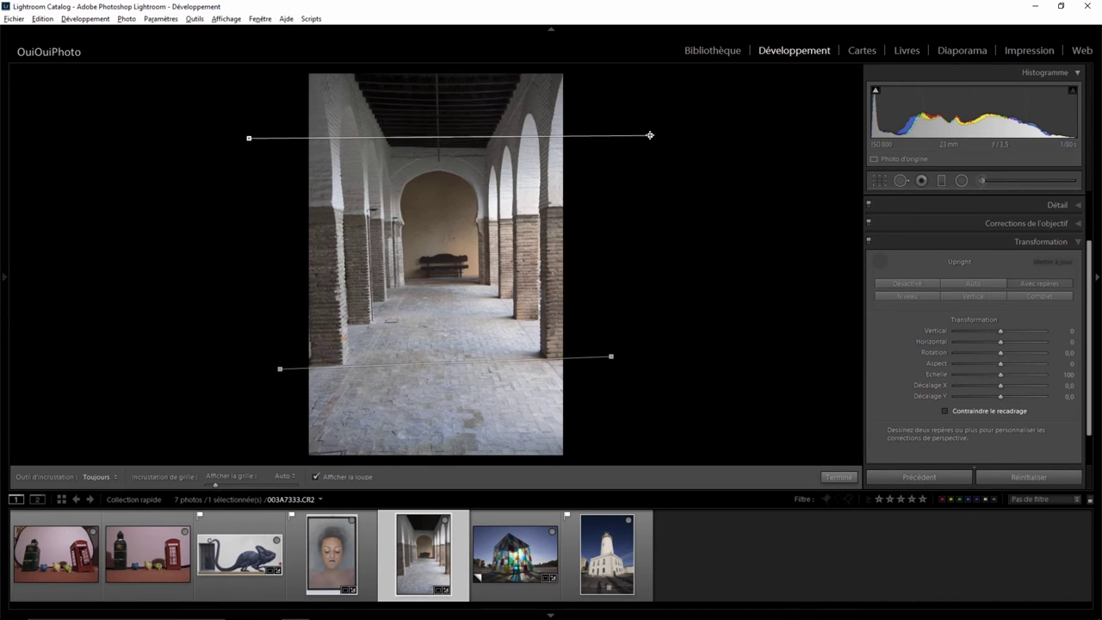
left_click_drag(650, 136, 660, 137)
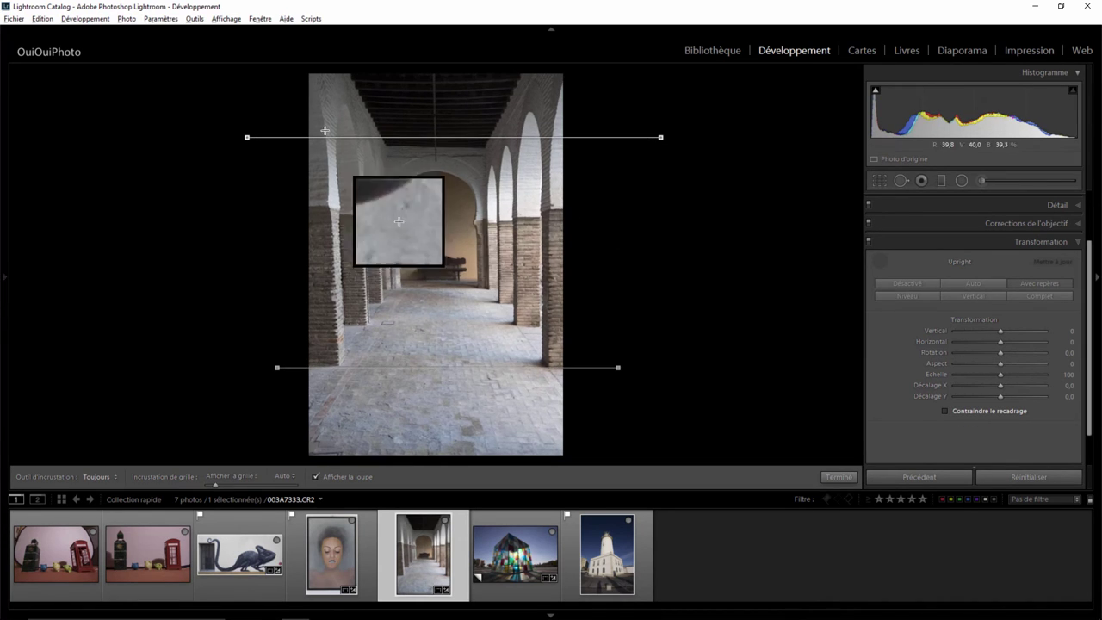
left_click_drag(329, 109, 350, 330)
left_click_drag(352, 389, 343, 412)
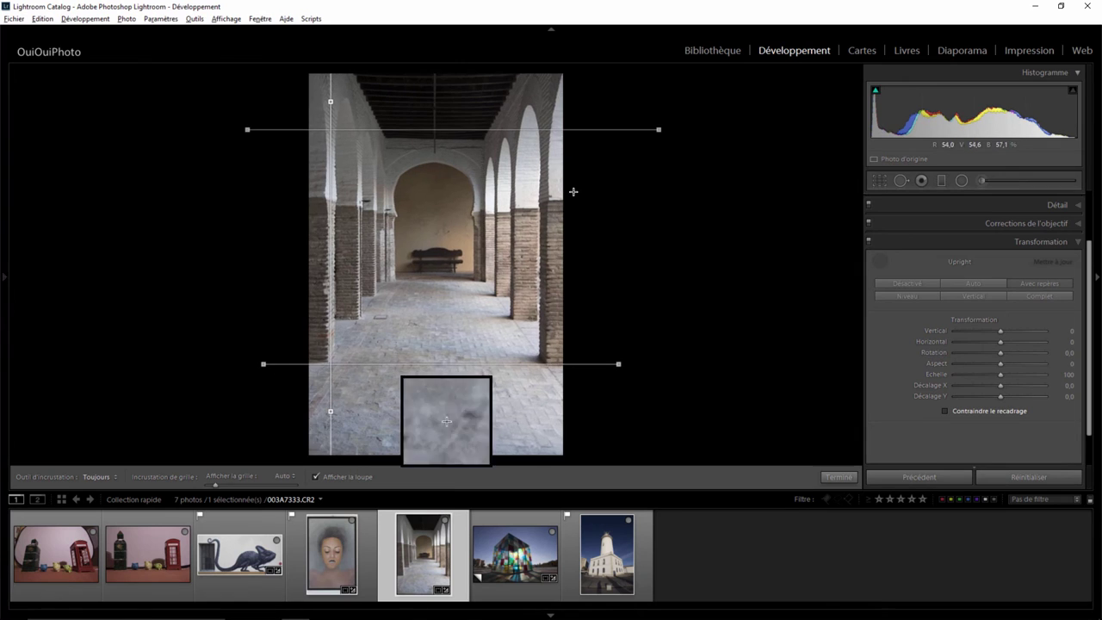
left_click_drag(552, 97, 551, 376)
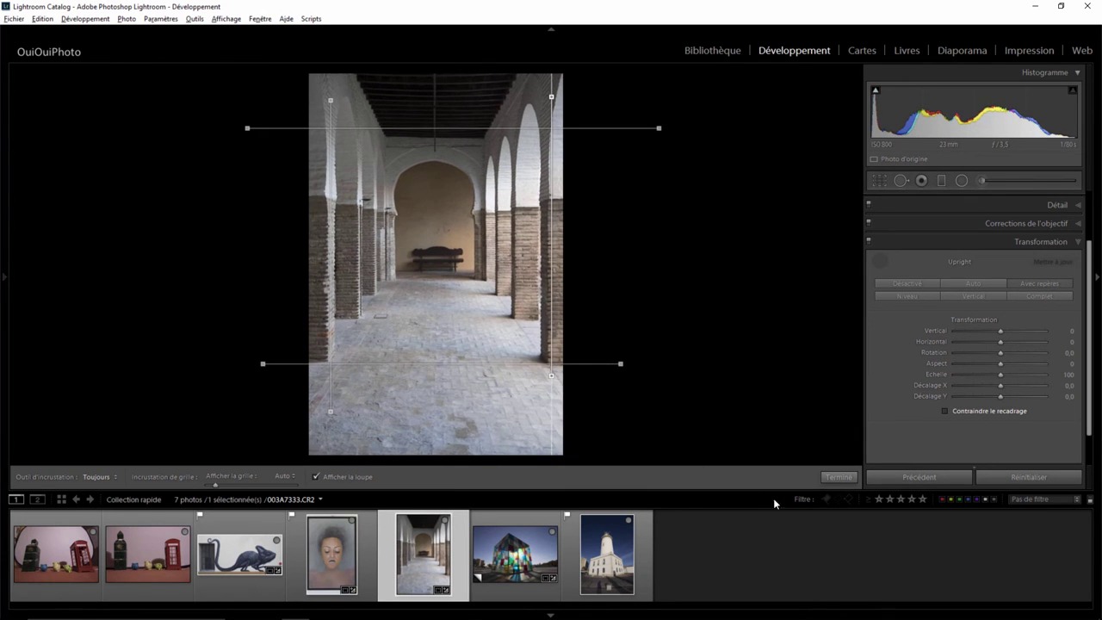
left_click(838, 477)
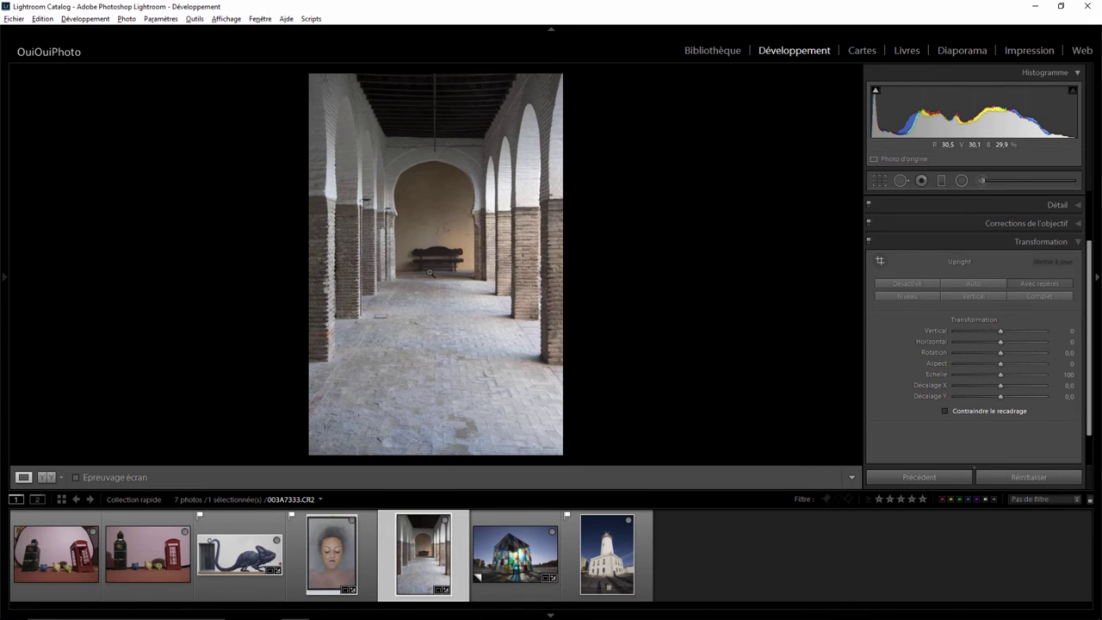
Open lighthouse photo 003A6480.CR2, inspect its top at 1:1, then return to Fit view.
left_click(608, 572)
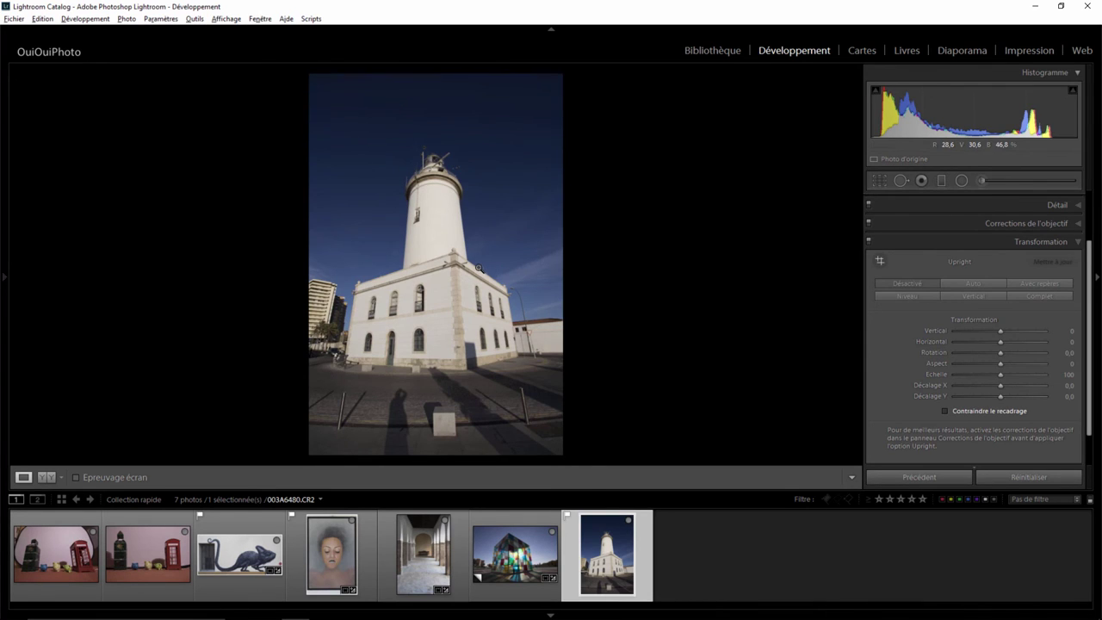
left_click(439, 182)
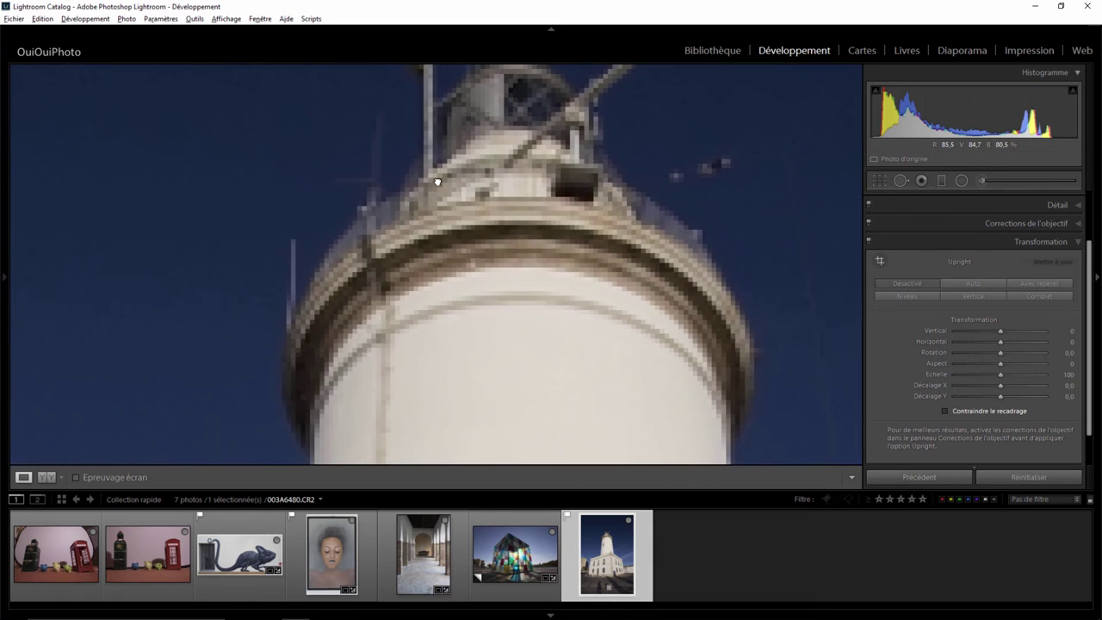
left_click(518, 252)
left_click(518, 251)
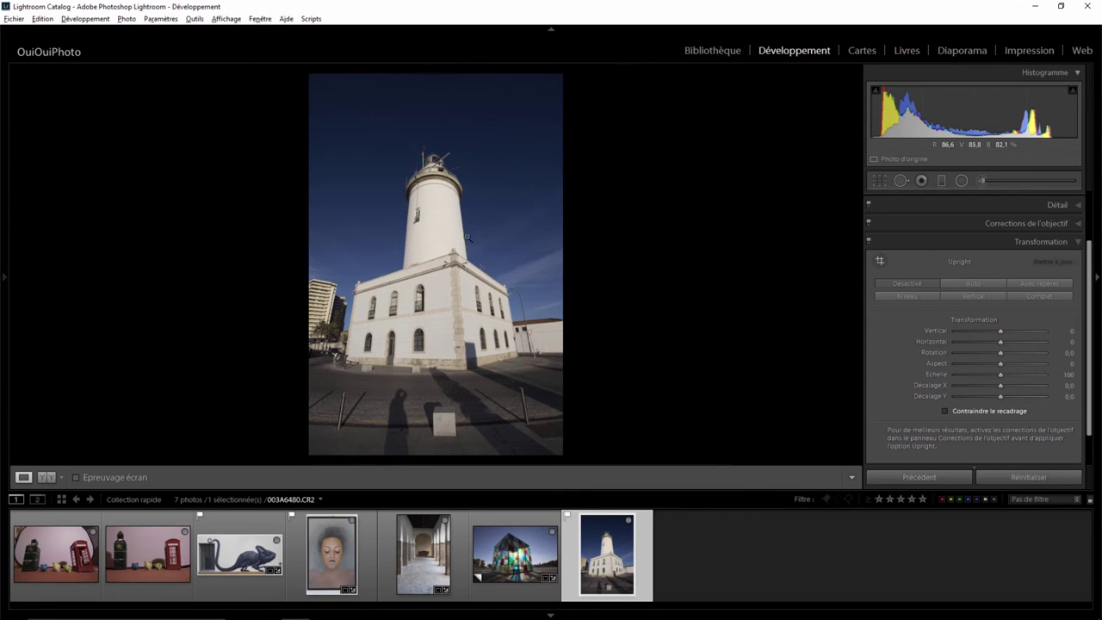
Guide-straighten the lighthouse along its left and right walls, set Aspect -97, then open 003A7113-HDR.dng.
left_click(1037, 286)
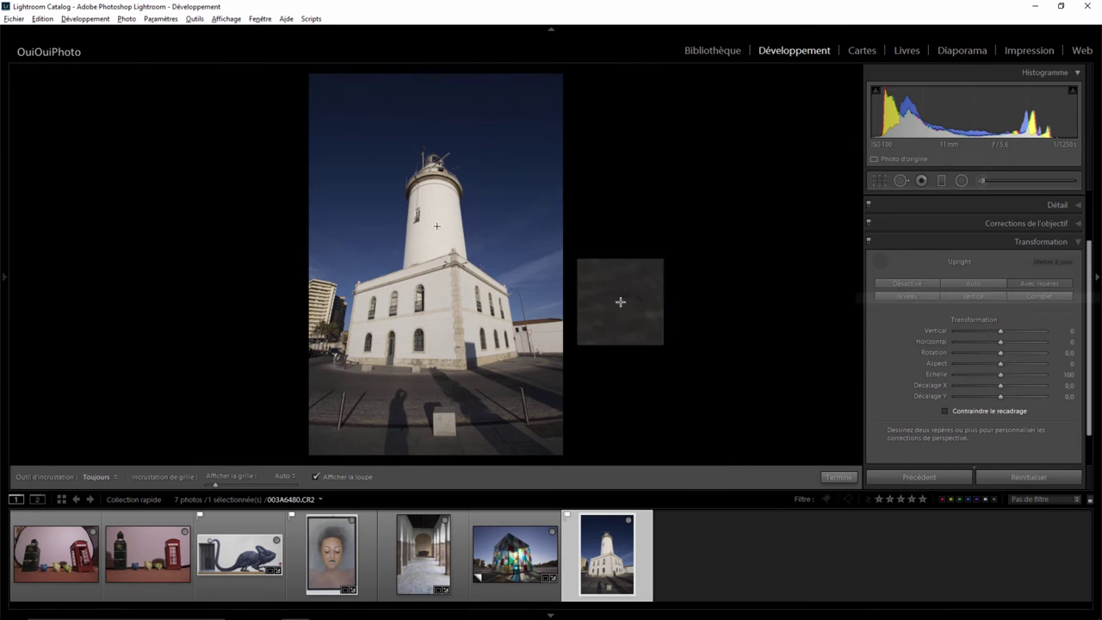
left_click_drag(372, 230, 346, 409)
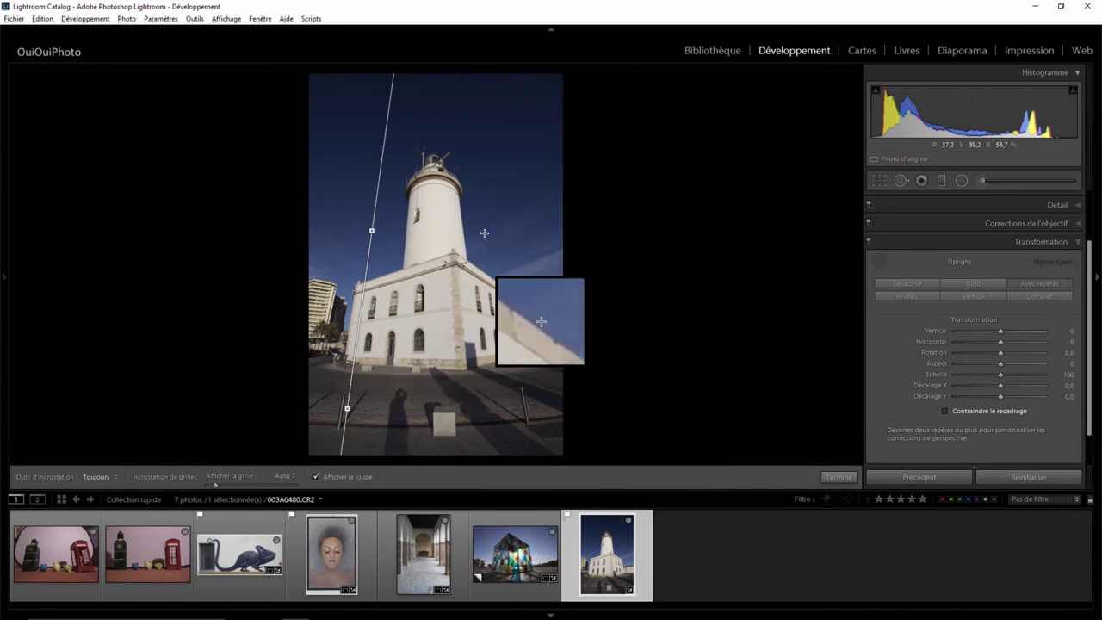
left_click_drag(494, 213, 521, 373)
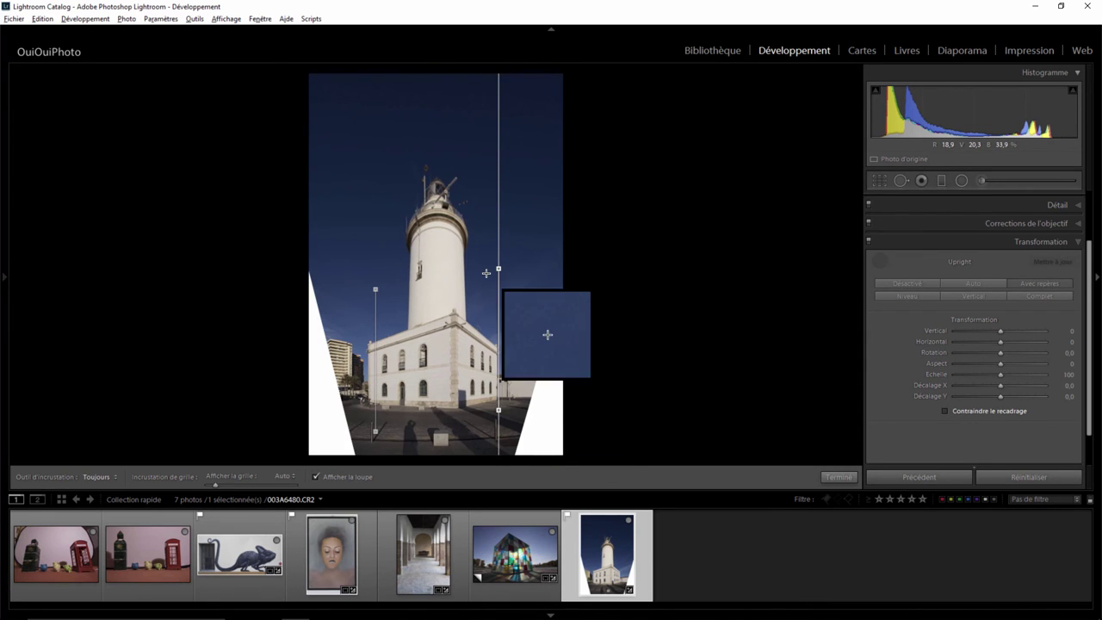
left_click(838, 478)
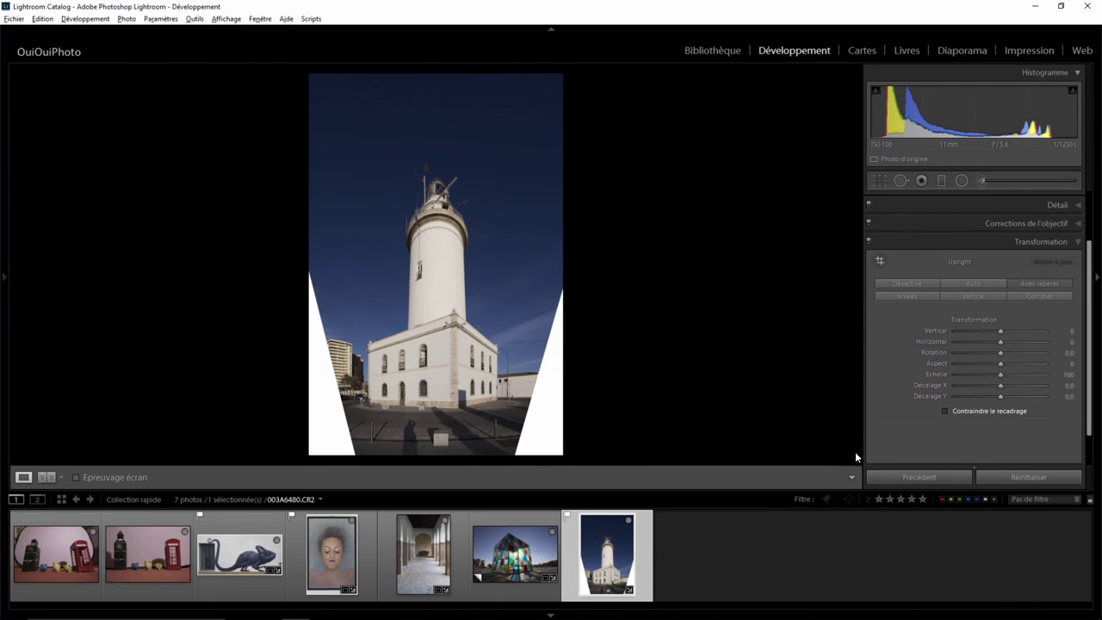
left_click_drag(999, 364, 960, 372)
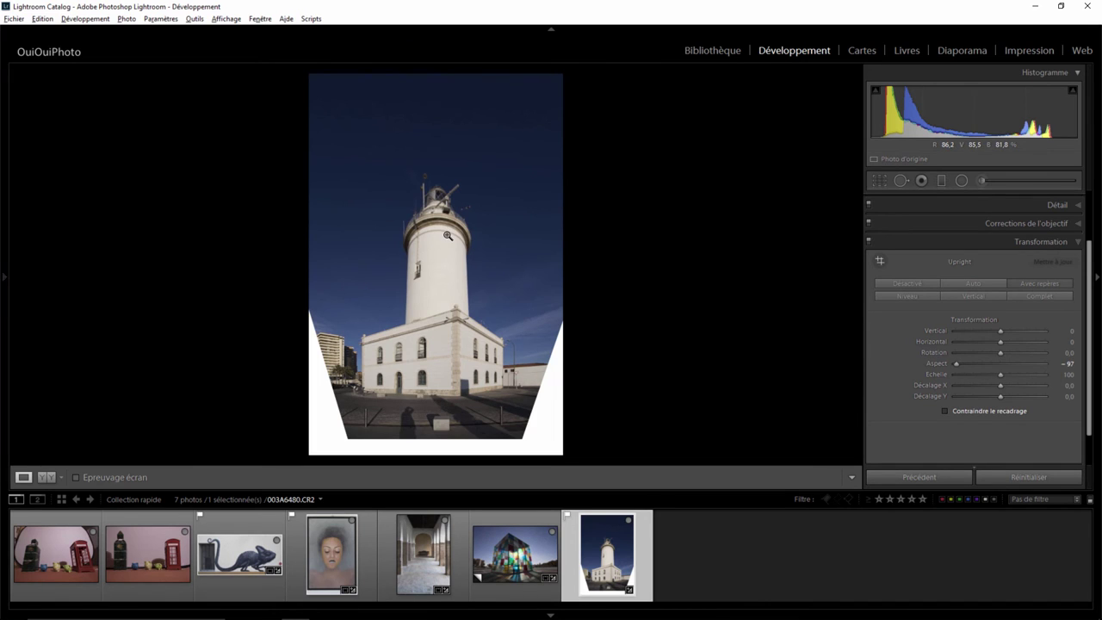
left_click(515, 554)
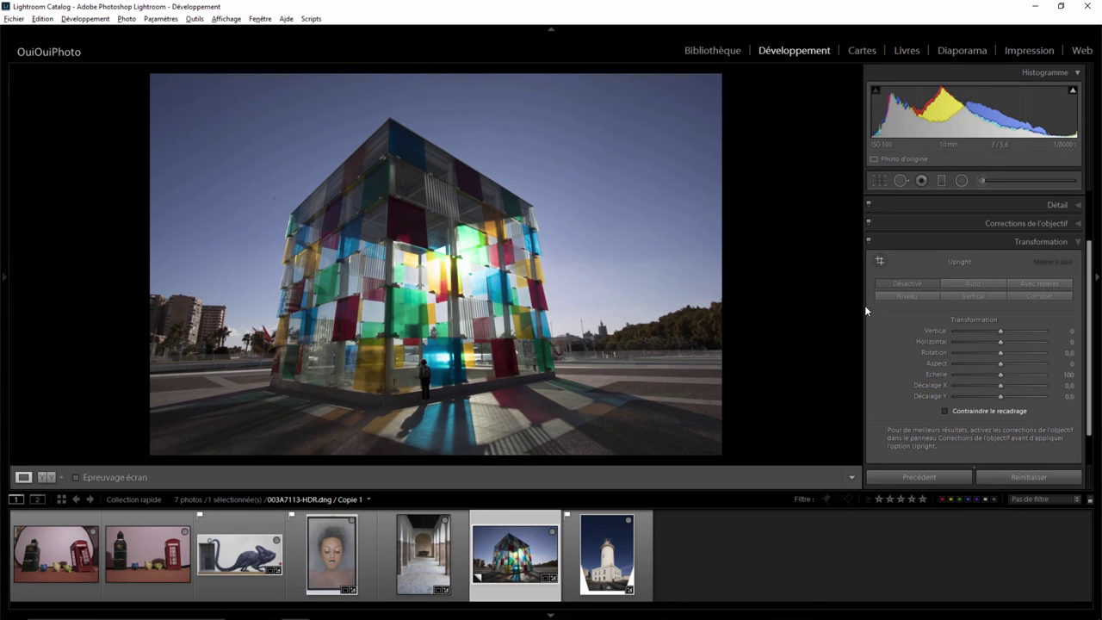
Set the glass cube's Aspect to -86 with Upright Off, then open photo 003A9304.CR2.
left_click(1040, 284)
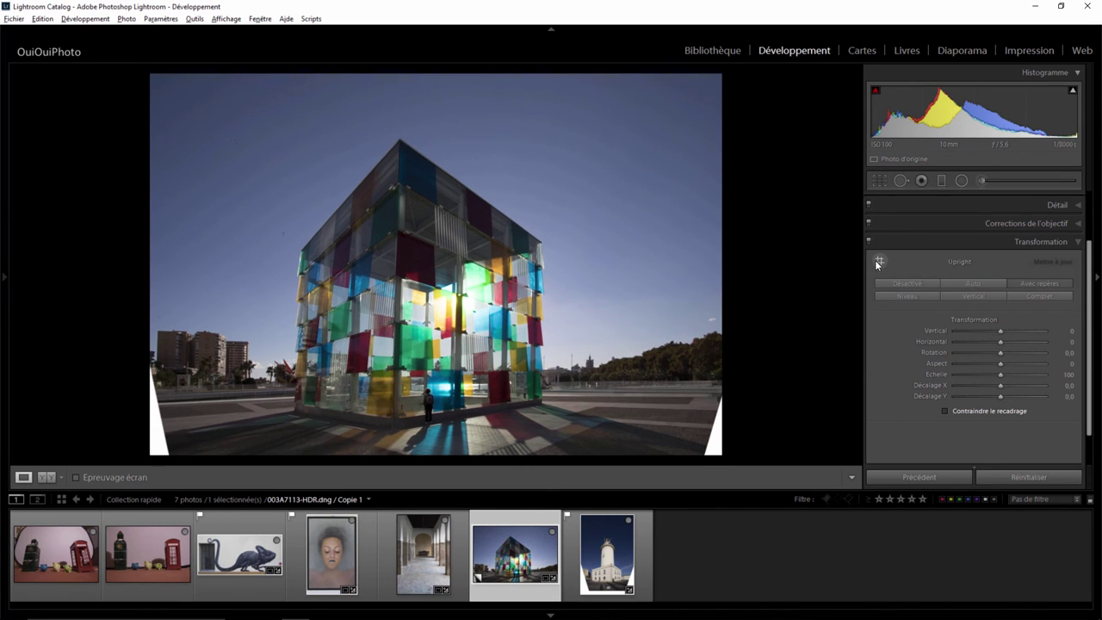
left_click(879, 260)
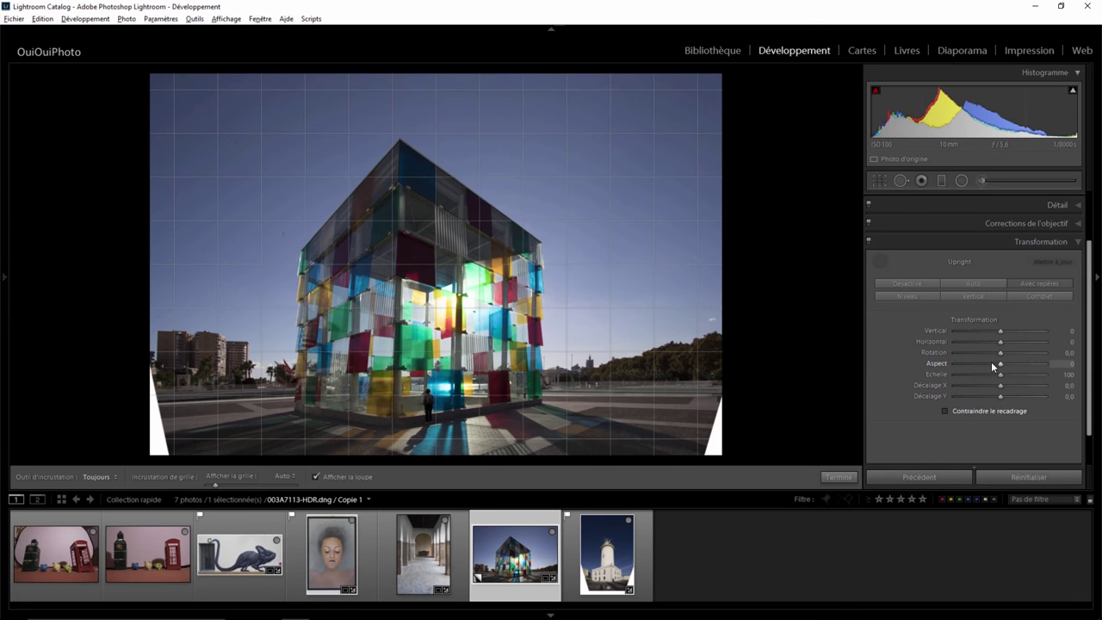
left_click_drag(1001, 365, 963, 365)
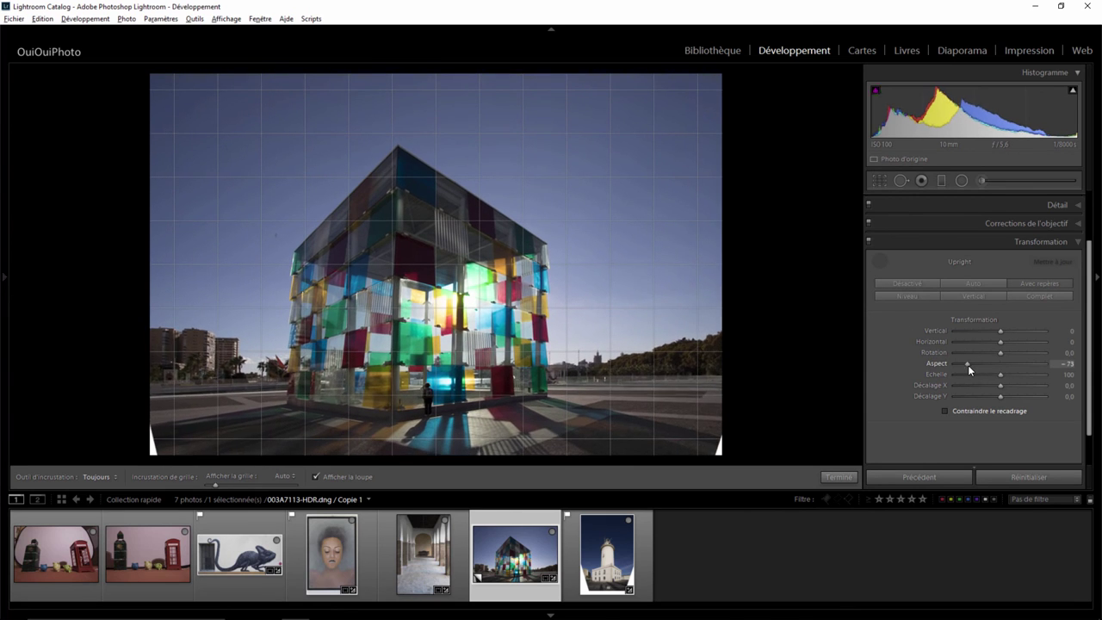
left_click(839, 477)
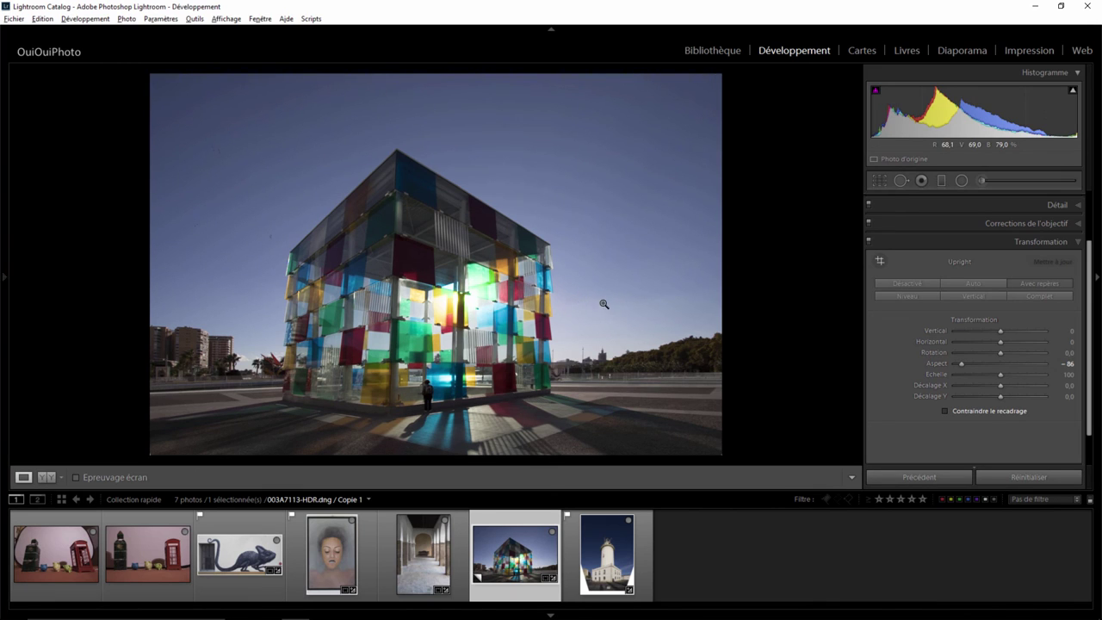
left_click(895, 285)
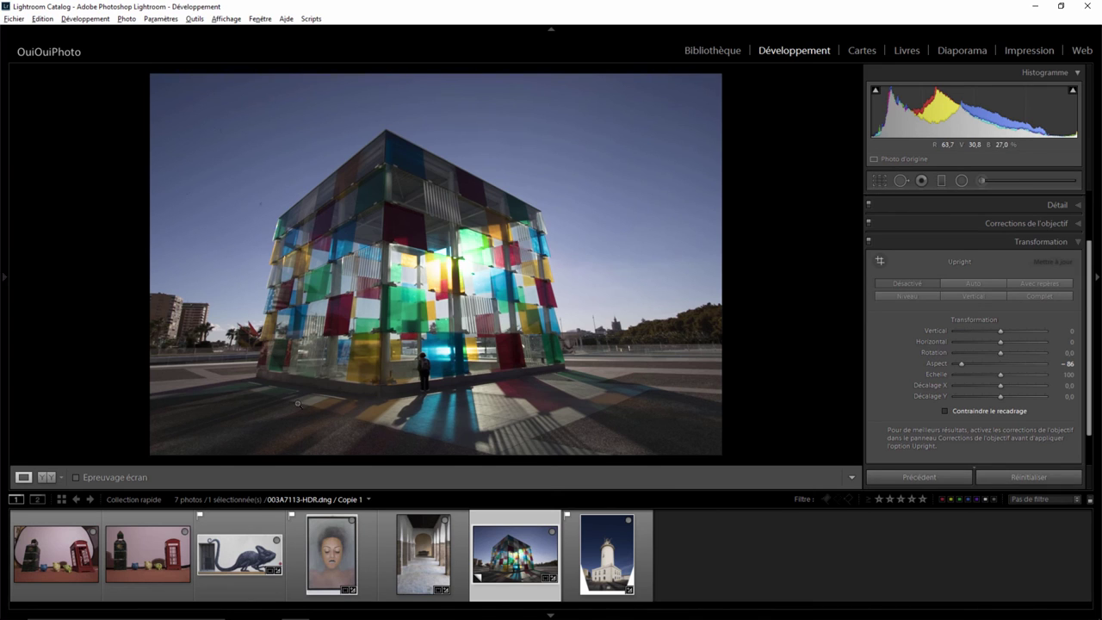
left_click(48, 544)
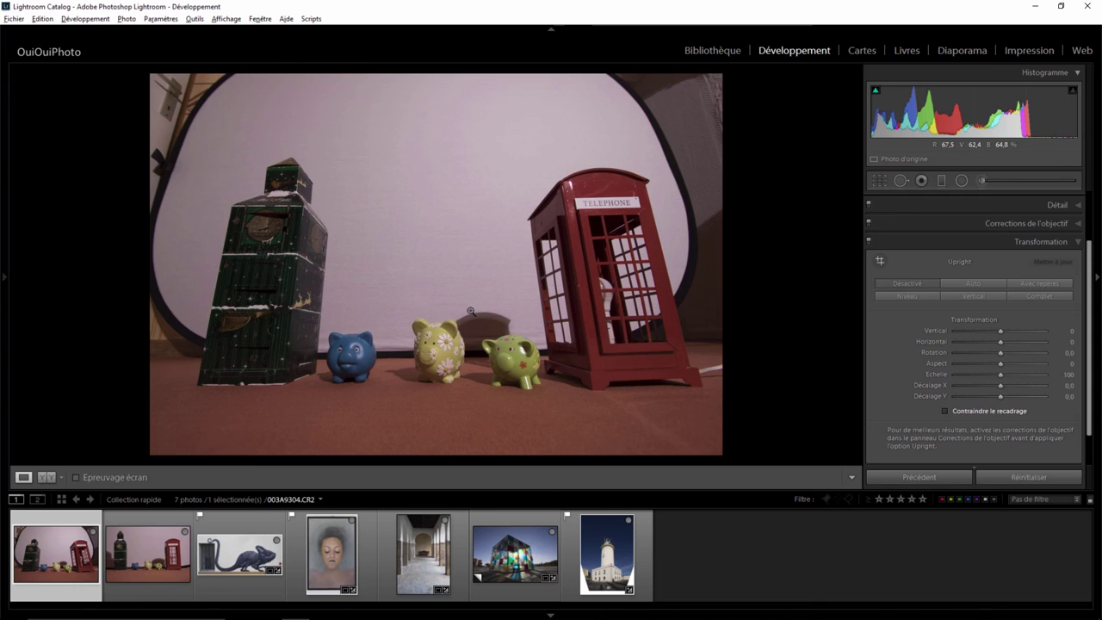
Browse the booth, portrait, chameleon and arcade photos, then return to lighthouse 003A6480.CR2.
left_click(148, 555)
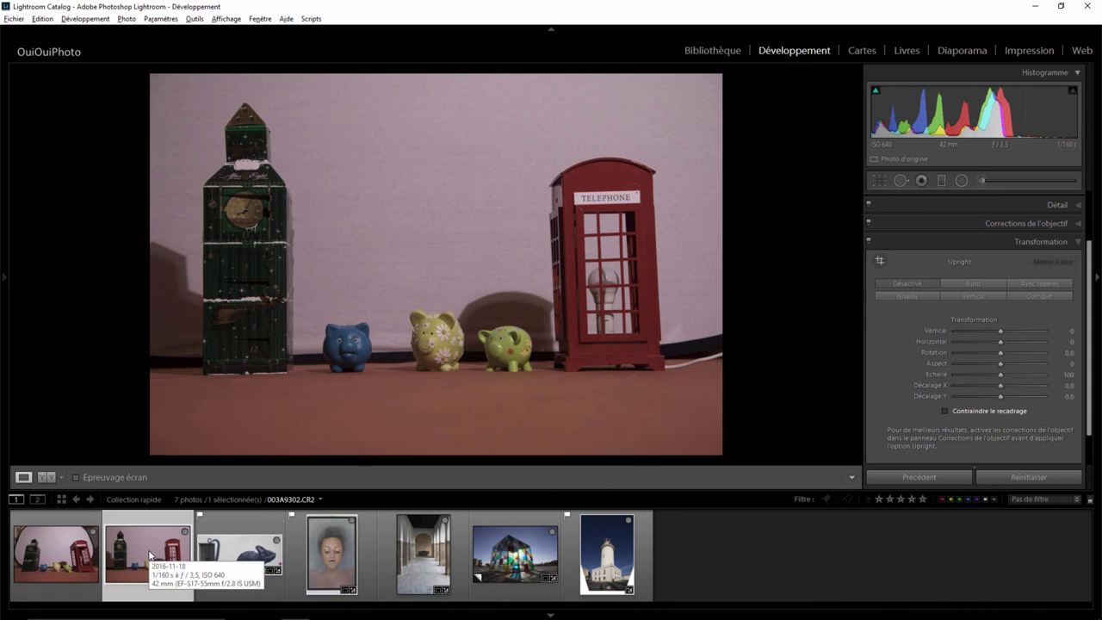
left_click(322, 552)
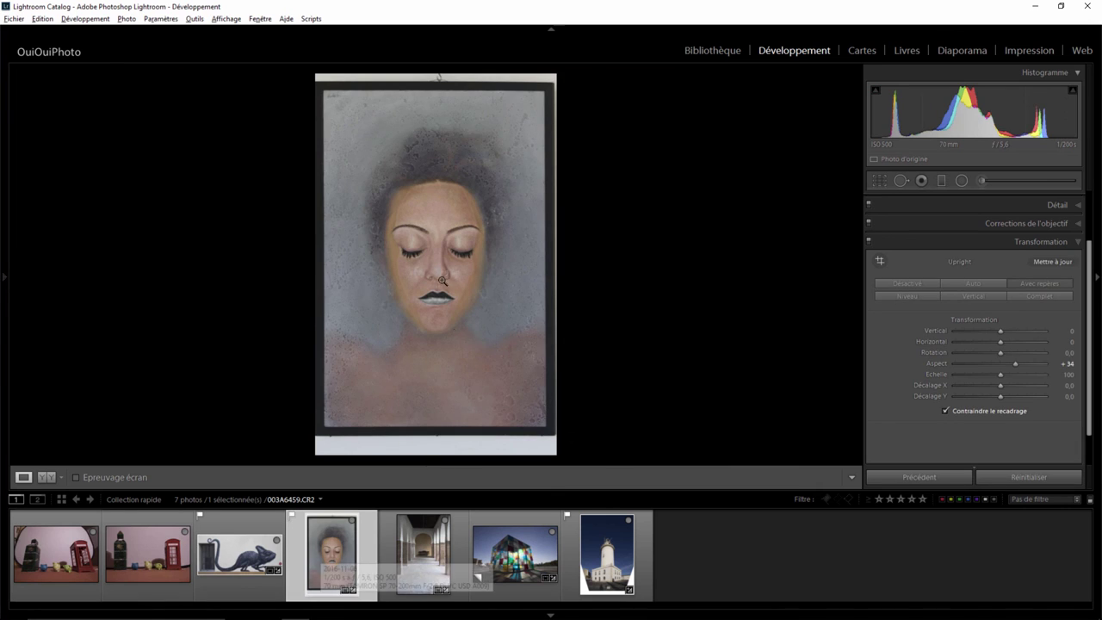
left_click(256, 551)
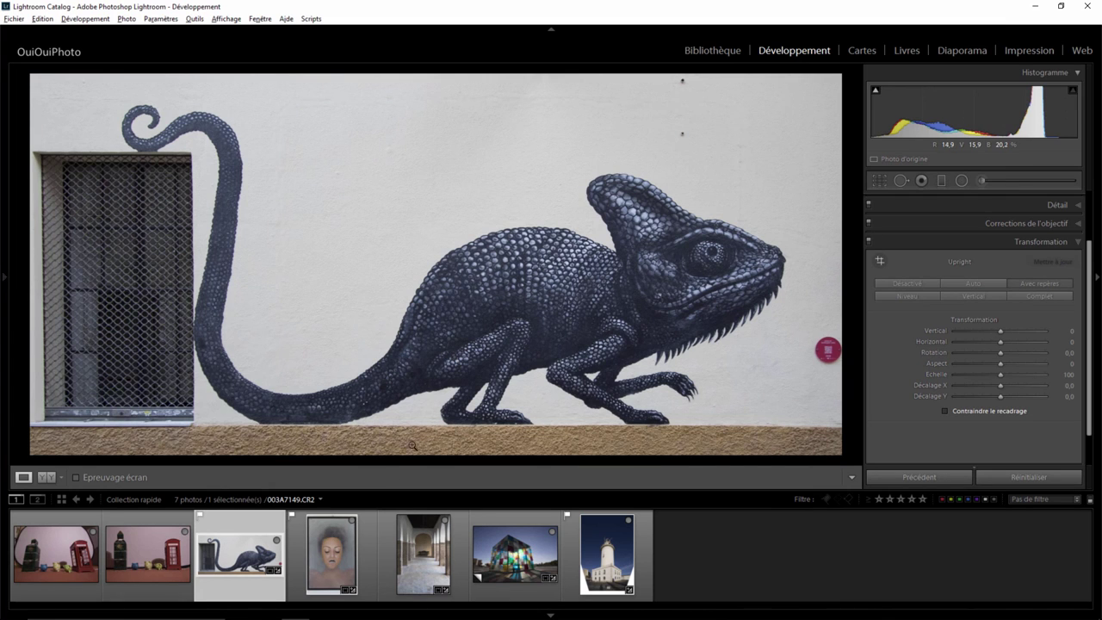
left_click(336, 565)
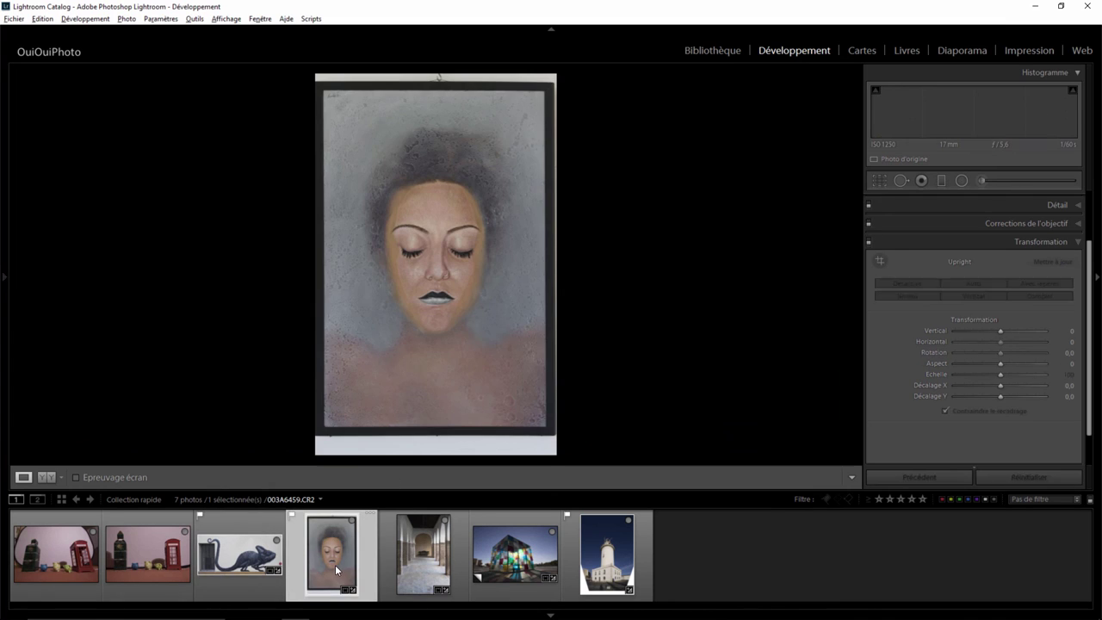
left_click(249, 559)
left_click(434, 560)
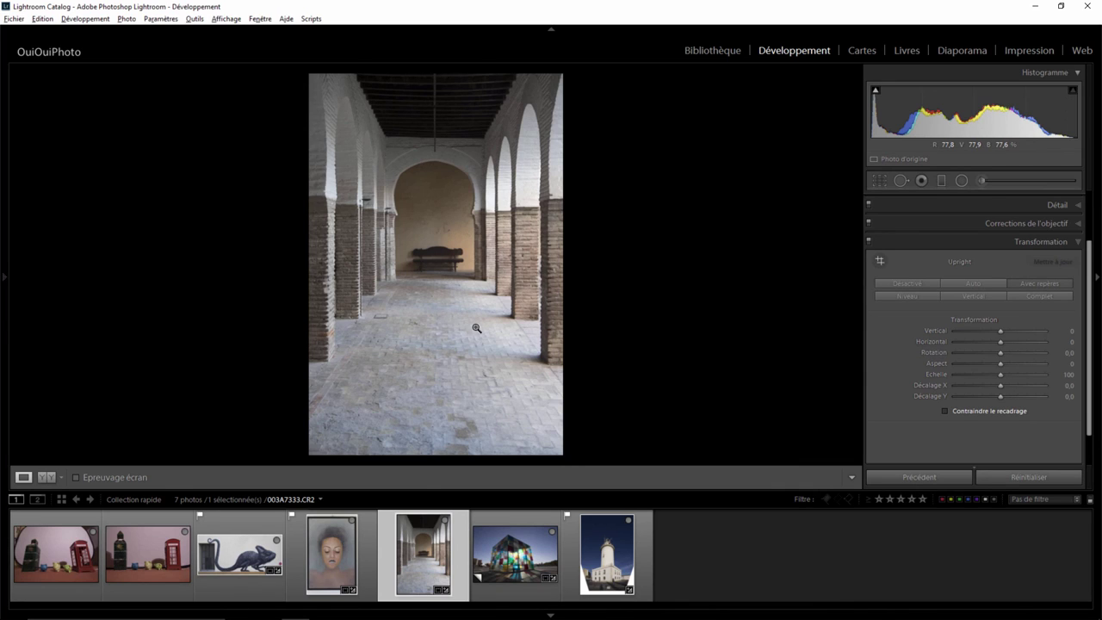
left_click(607, 551)
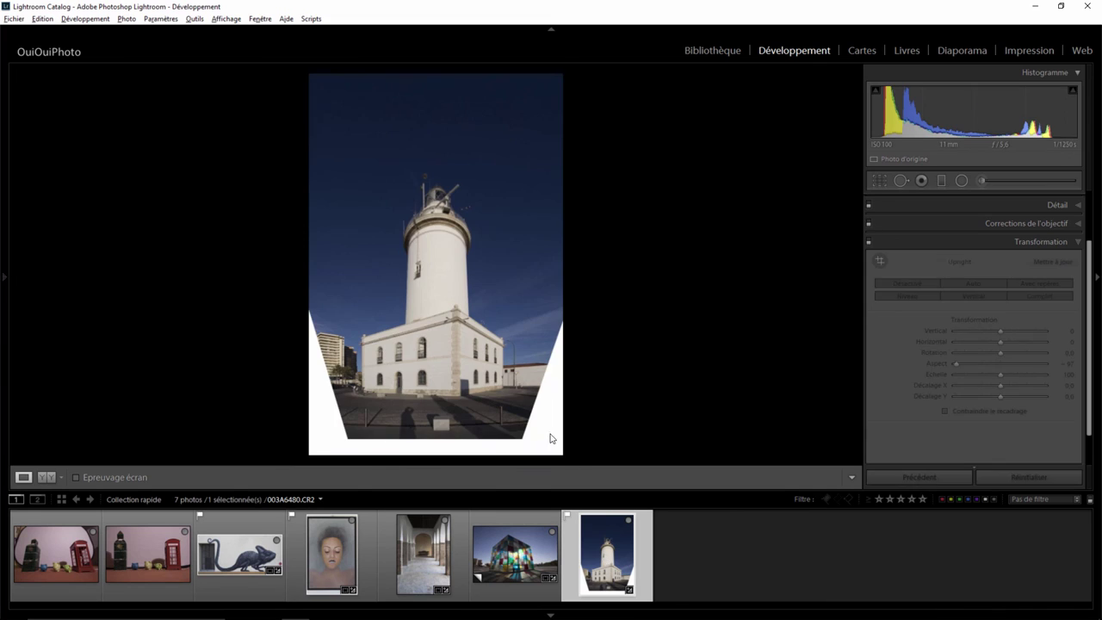